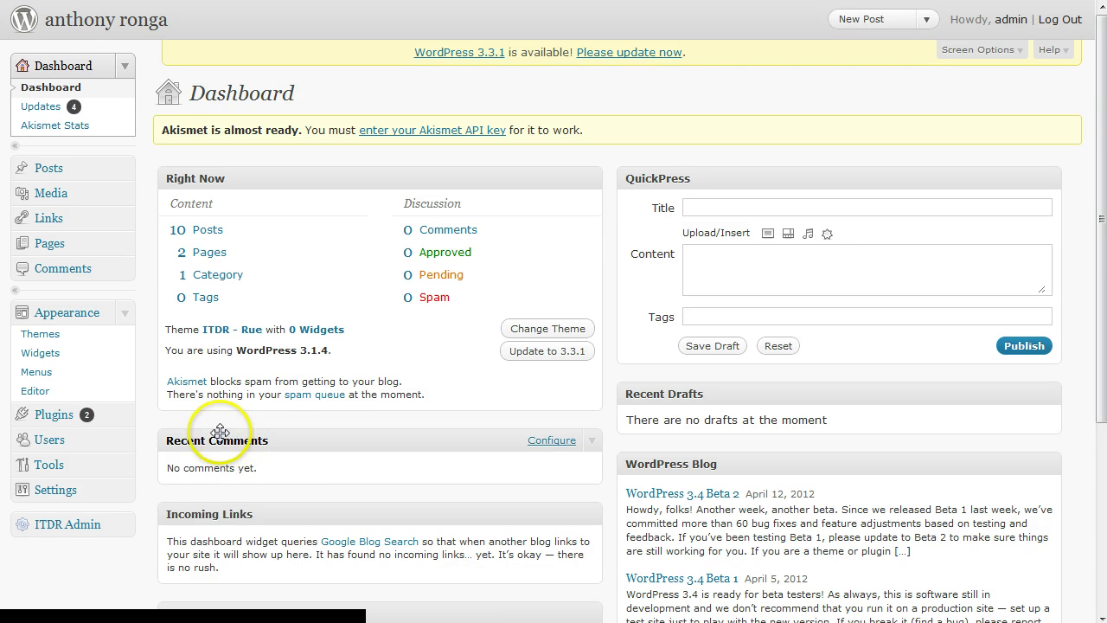
- Start a new post titled 'jim and jane's wedding'
left_click(73, 174)
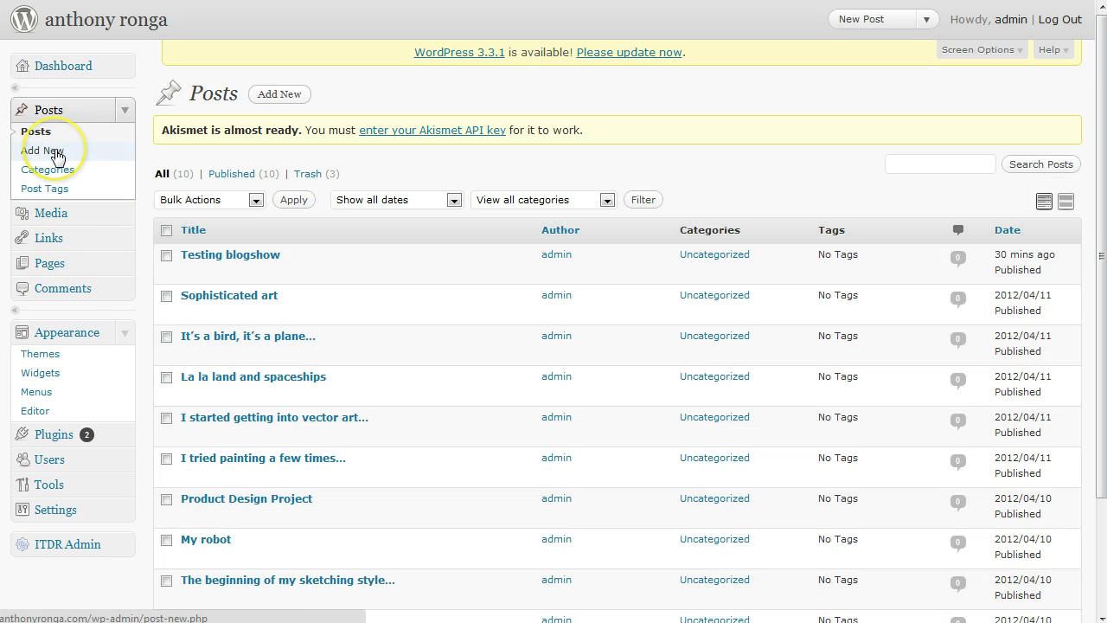
left_click(56, 153)
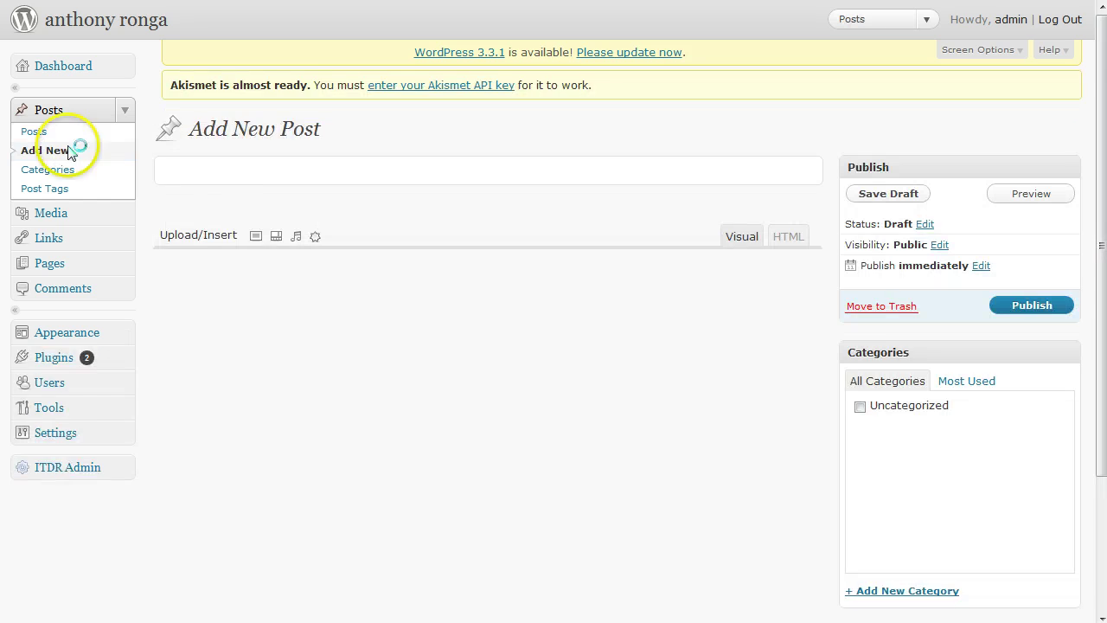
left_click(207, 179)
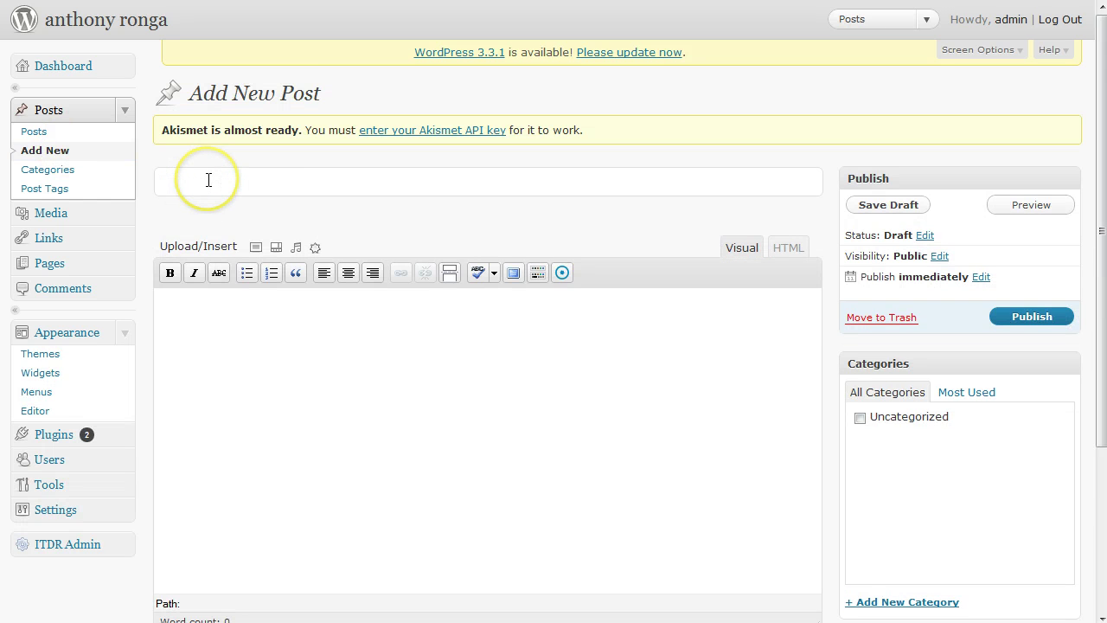
type("jim and jane's wedding")
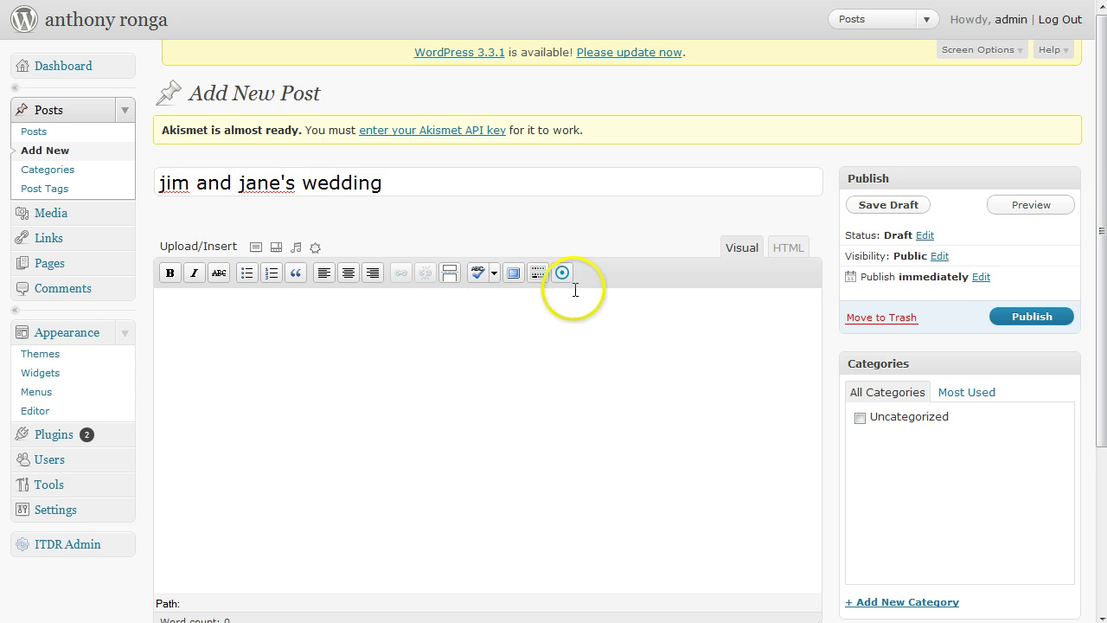
key("Tab")
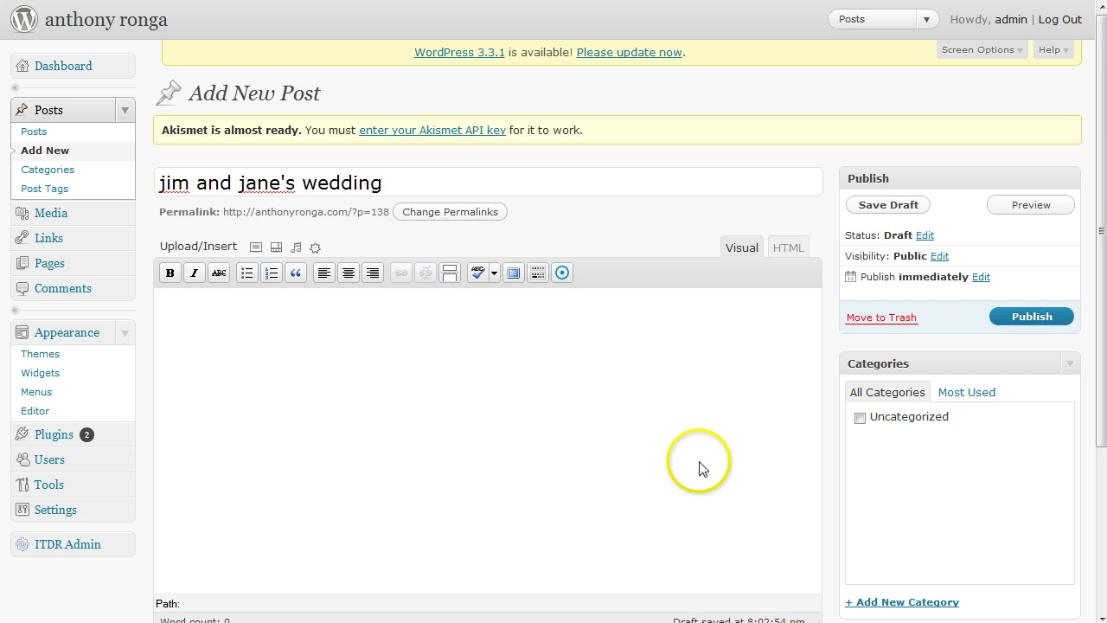
- Paste the Lorem Ipsum paragraph into the post body and start a new line below it
left_click(223, 322)
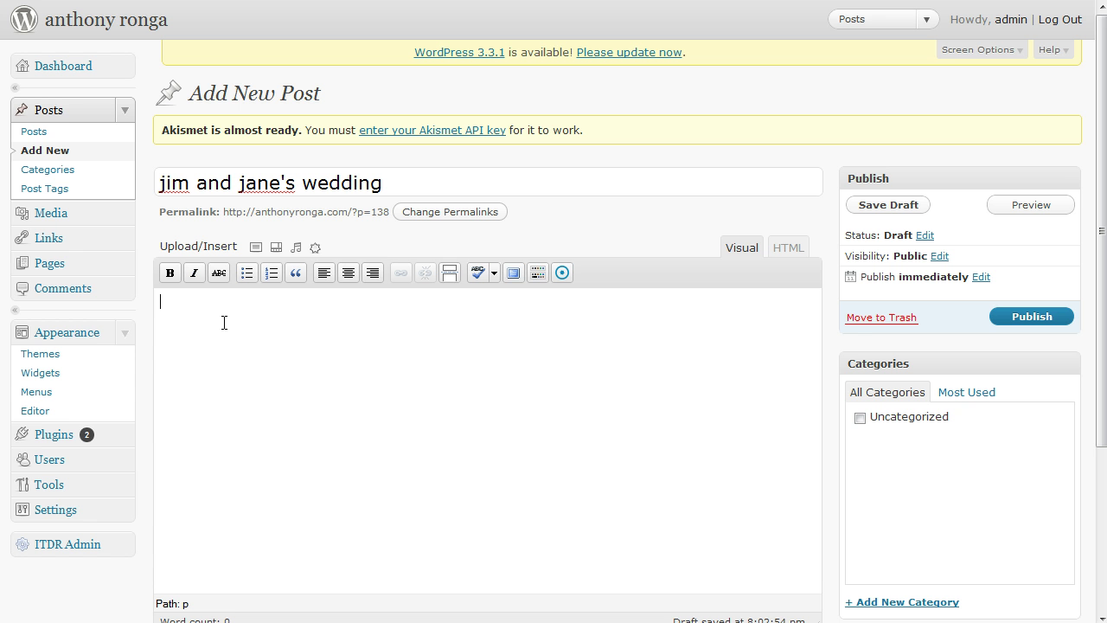
type("There are many variations of passages of Lorem Ipsum available, but the majority have suffered alteration in some form, by injected humour, or randomised words which don't look even slightly believable. If you are going to use a passage of Lorem Ipsum, you need to be sure there isn't anything embarrassing hidden in the middle of text. All the Lorem Ipsum generators on the Internet tend to repeat predefined chunks as necessary, making this the first true generator on the Internet. It uses a dictionary of over 200 Latin words, combined with a handful of model sentence structures, to generate Lorem Ipsum which looks reasonable. The generated Lorem Ipsum is therefore always free from repetition, injected humour, or non-characteristic words etc.")
left_click(330, 344)
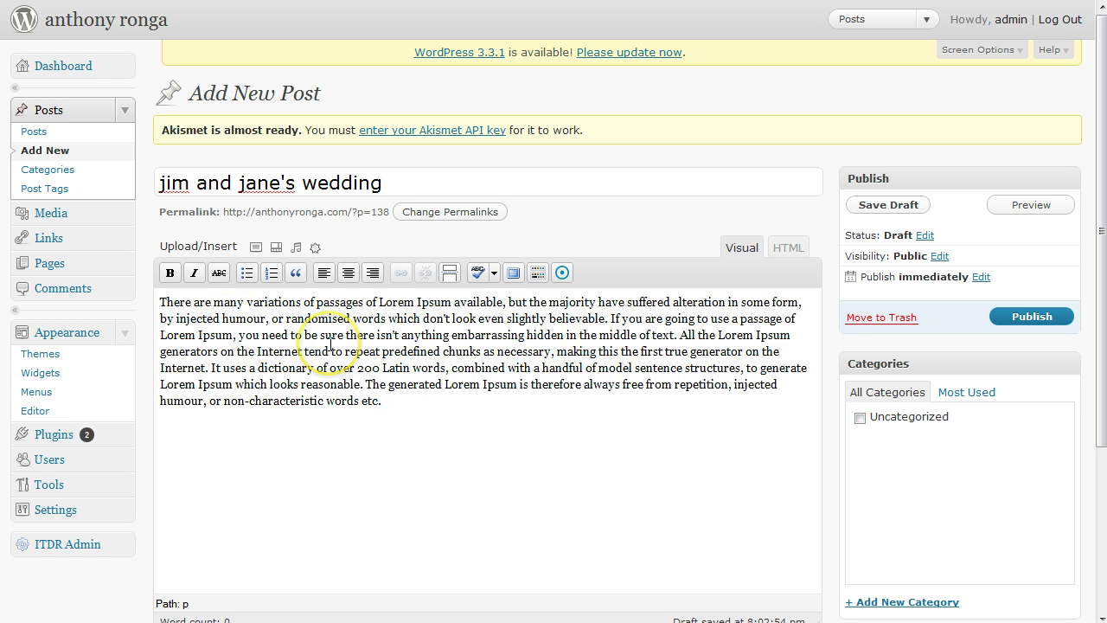
key("Return")
key("Return")
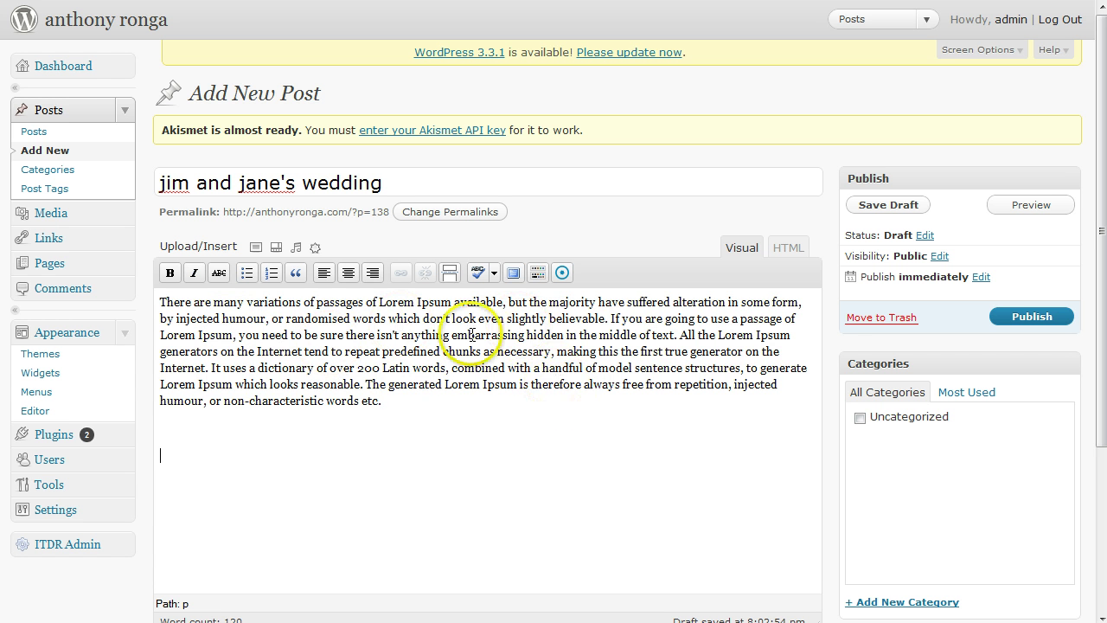
- In Blogshow, create an empty image set titled 'jim and jane' and select it
left_click(566, 274)
left_click(718, 462)
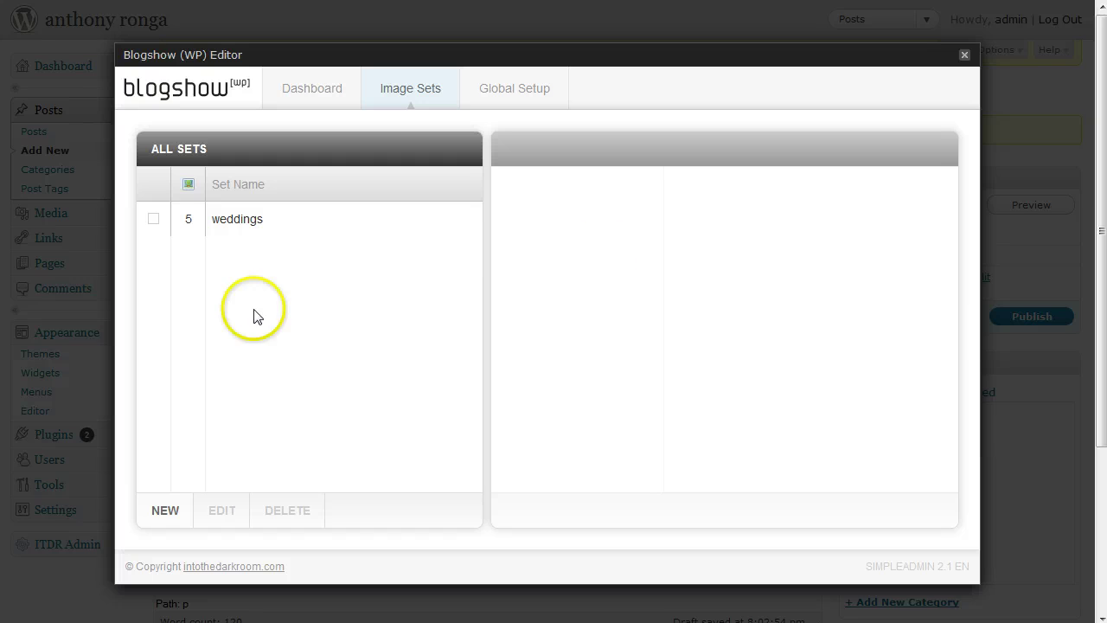
left_click(166, 513)
left_click(384, 332)
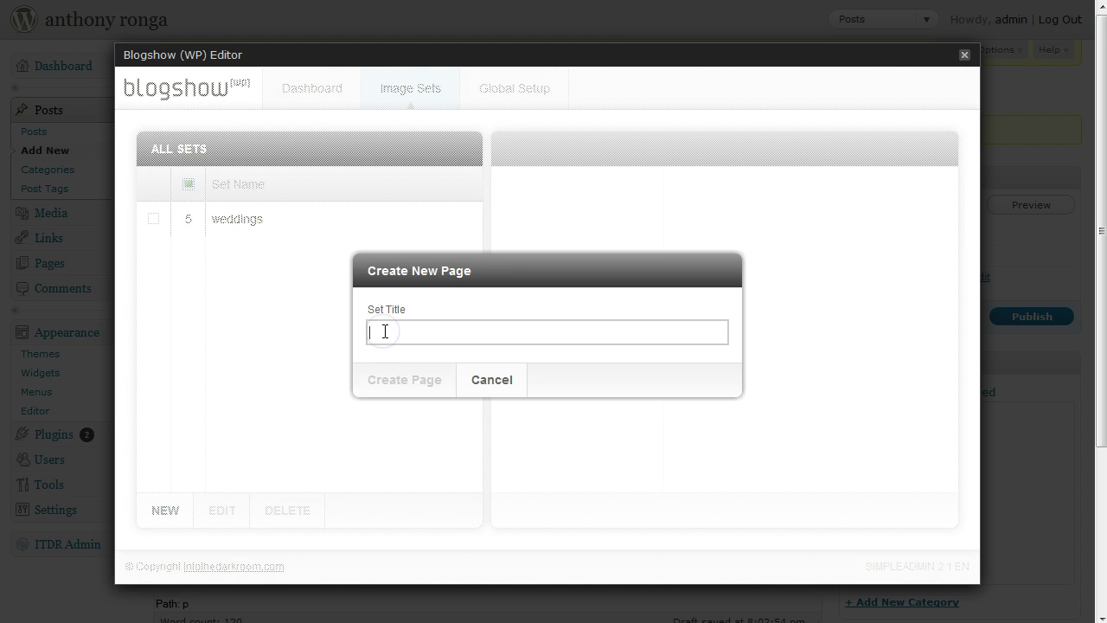
type("jim and jane")
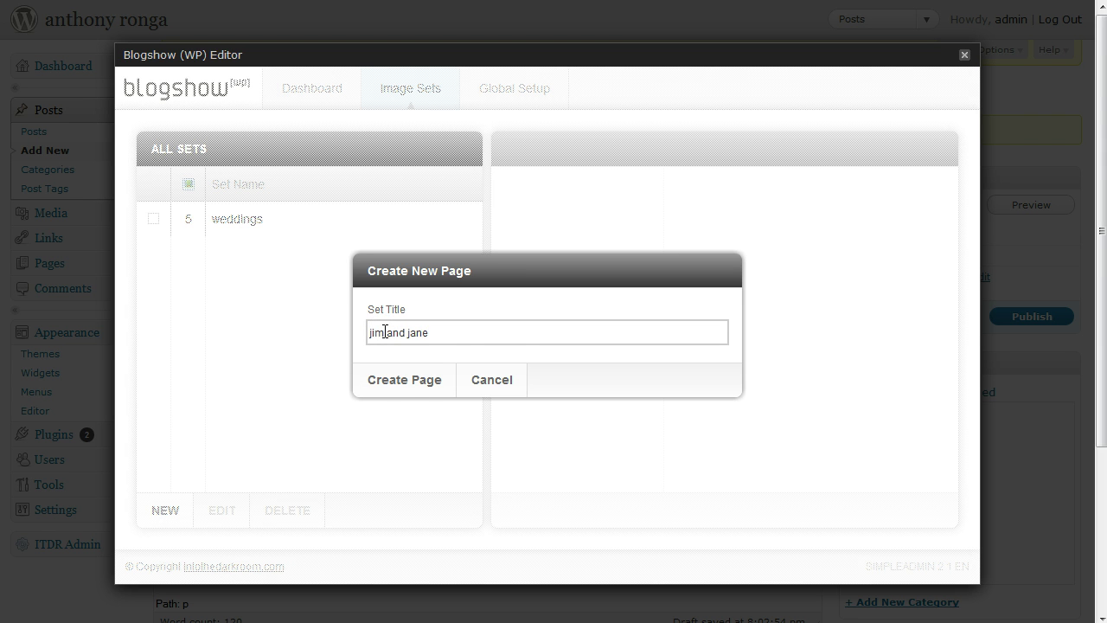
left_click(389, 380)
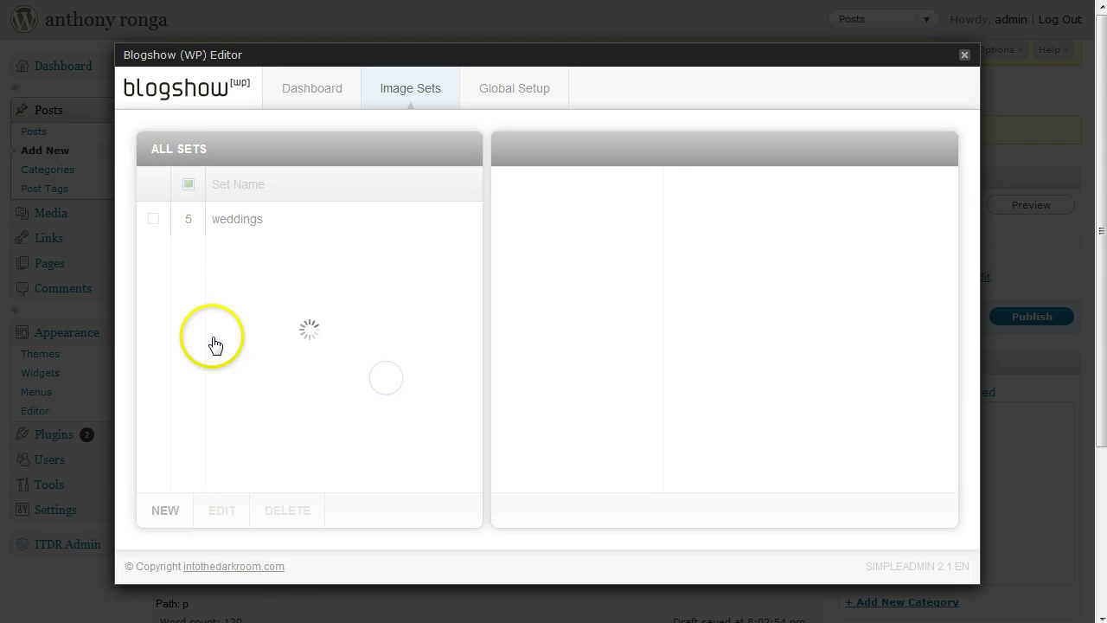
left_click(264, 220)
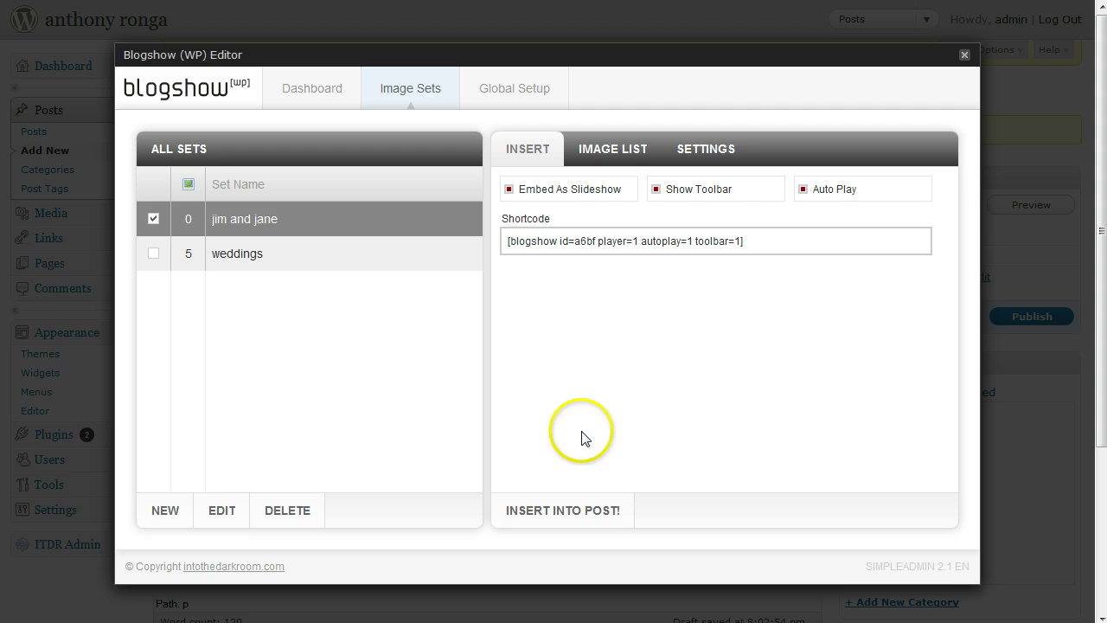
- Upload the five jay wedding photos from the computer into the jim and jane set
left_click(616, 154)
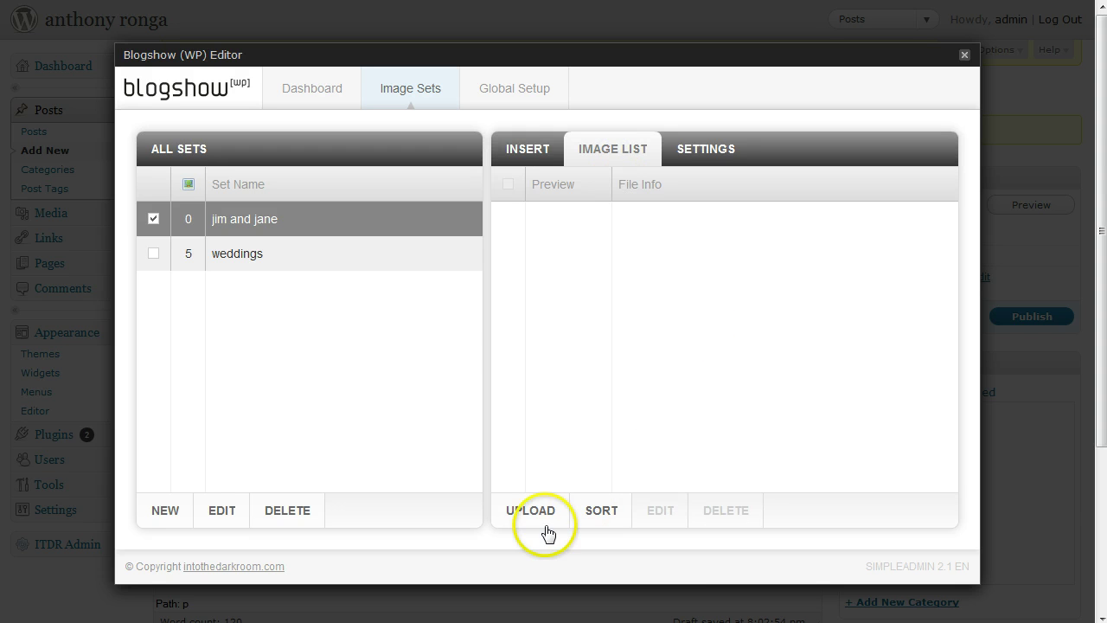
left_click(536, 514)
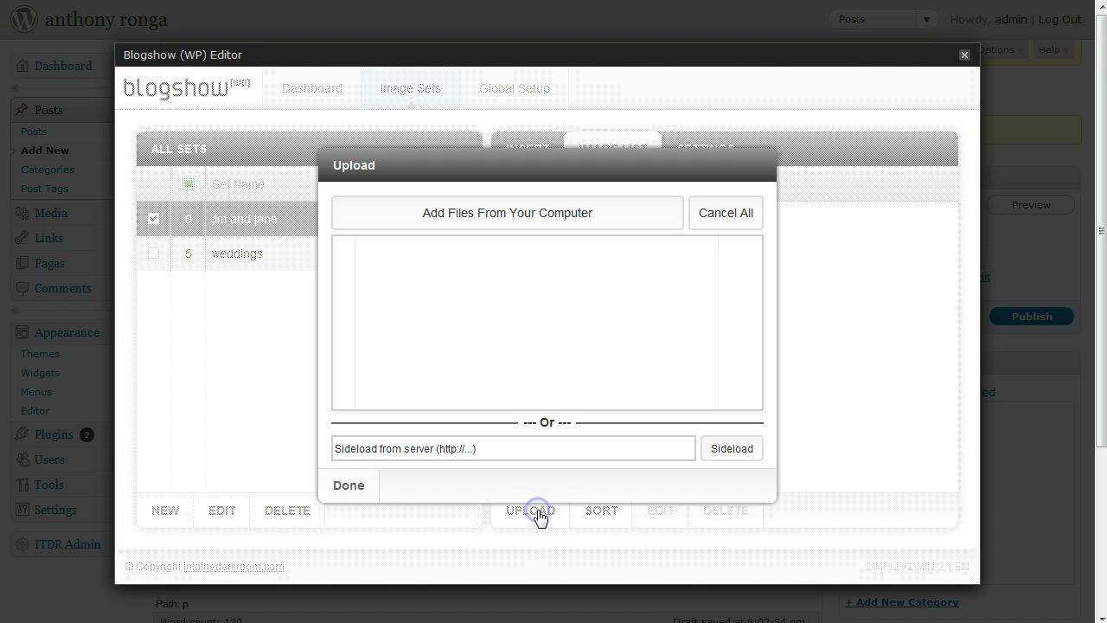
left_click(522, 215)
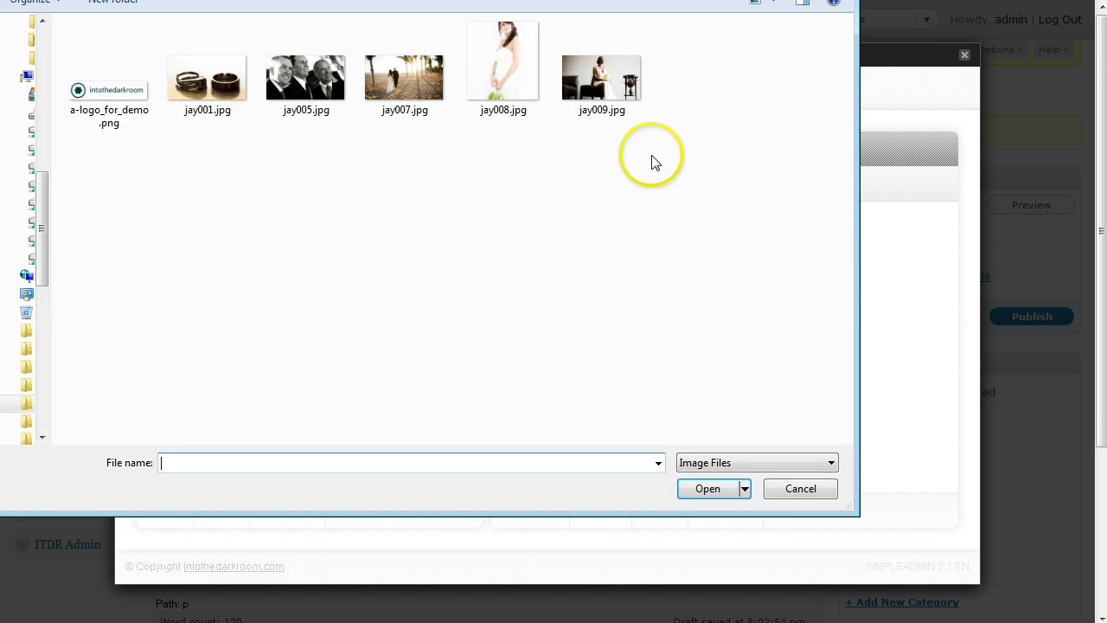
left_click_drag(653, 155, 208, 61)
left_click(721, 488)
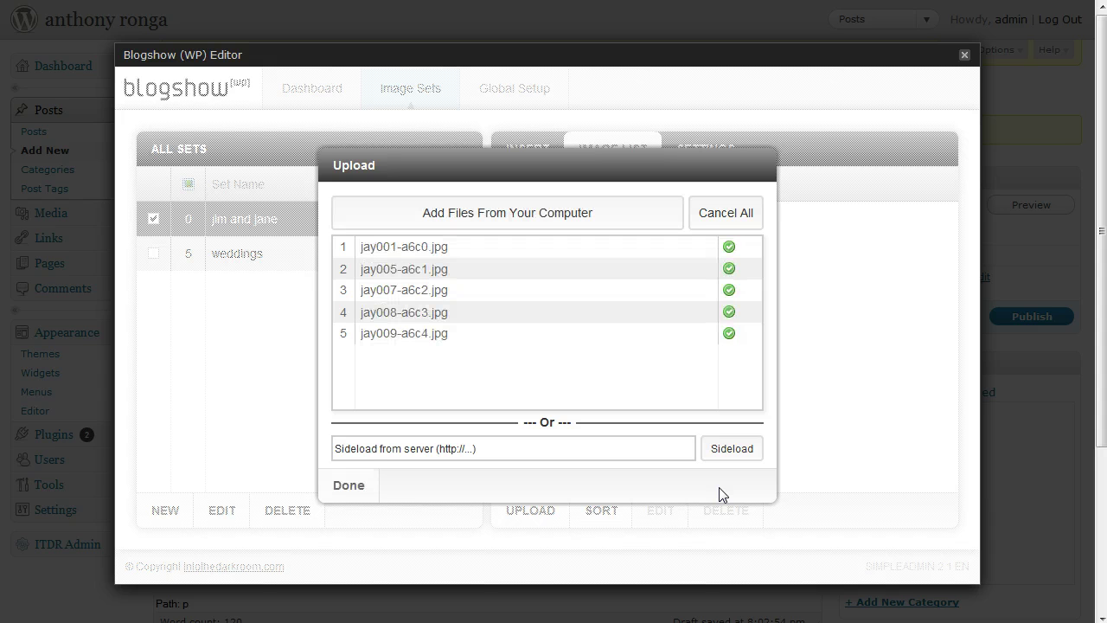
left_click(355, 486)
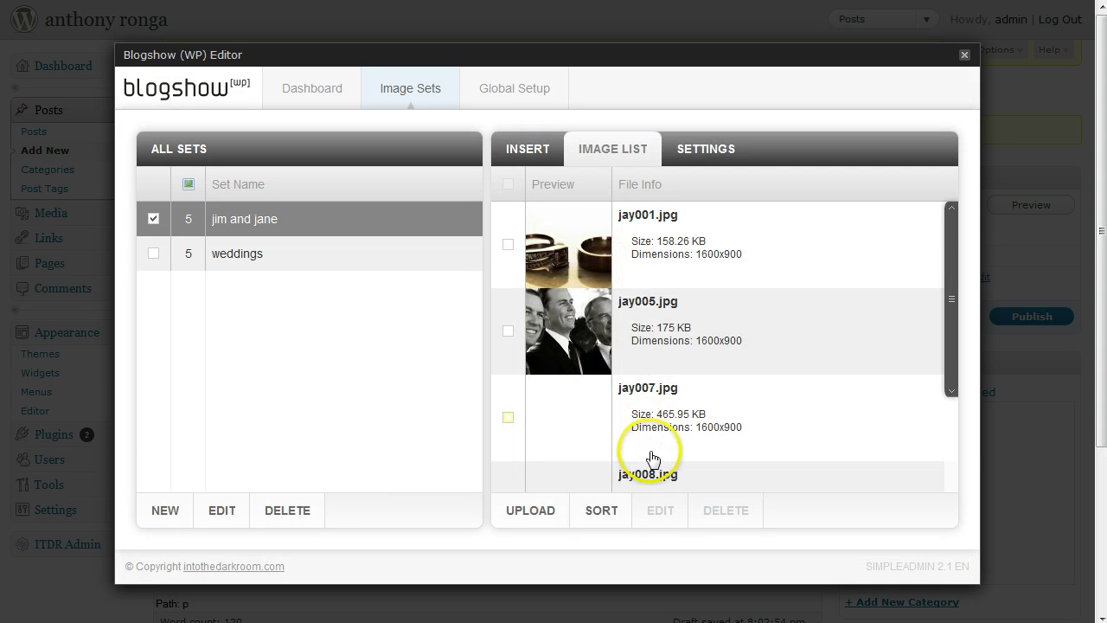
mouse_move(952, 297)
left_mouse_down()
mouse_move(959, 375)
mouse_move(967, 273)
left_mouse_up()
- Retitle the first photo, jay001.jpg, to 'title', add a caption, and save
left_click(724, 264)
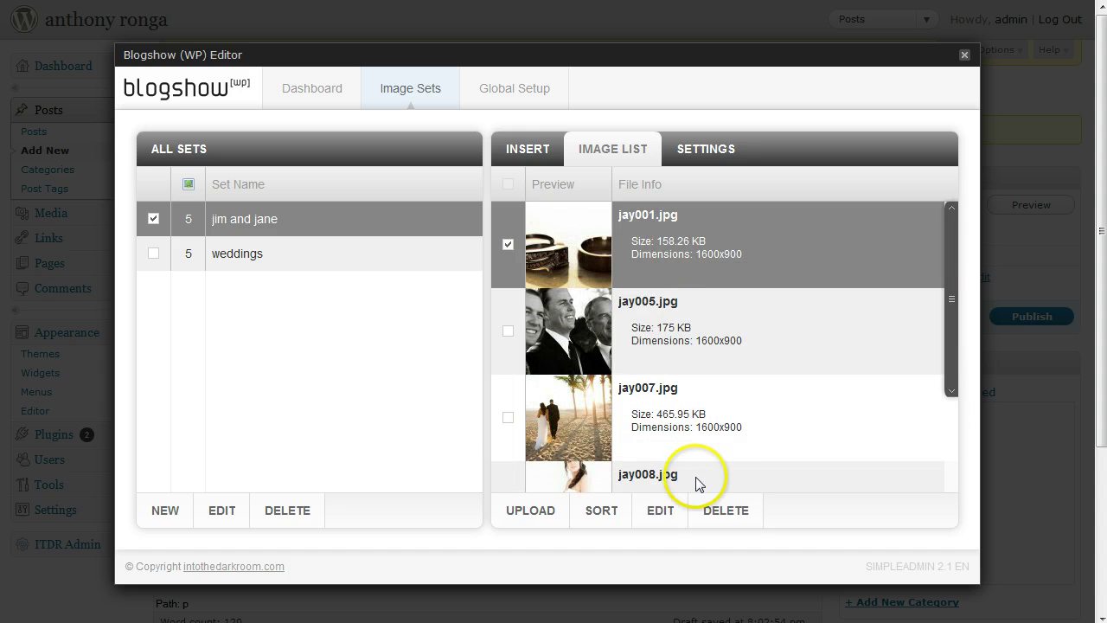
left_click(660, 511)
double_click(458, 257)
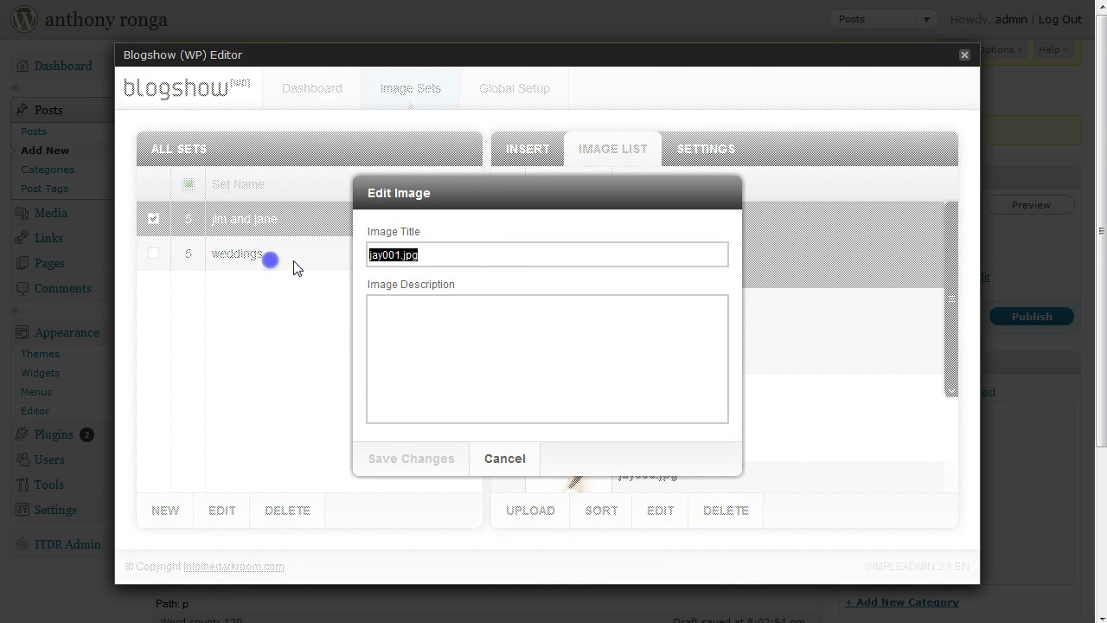
type("title")
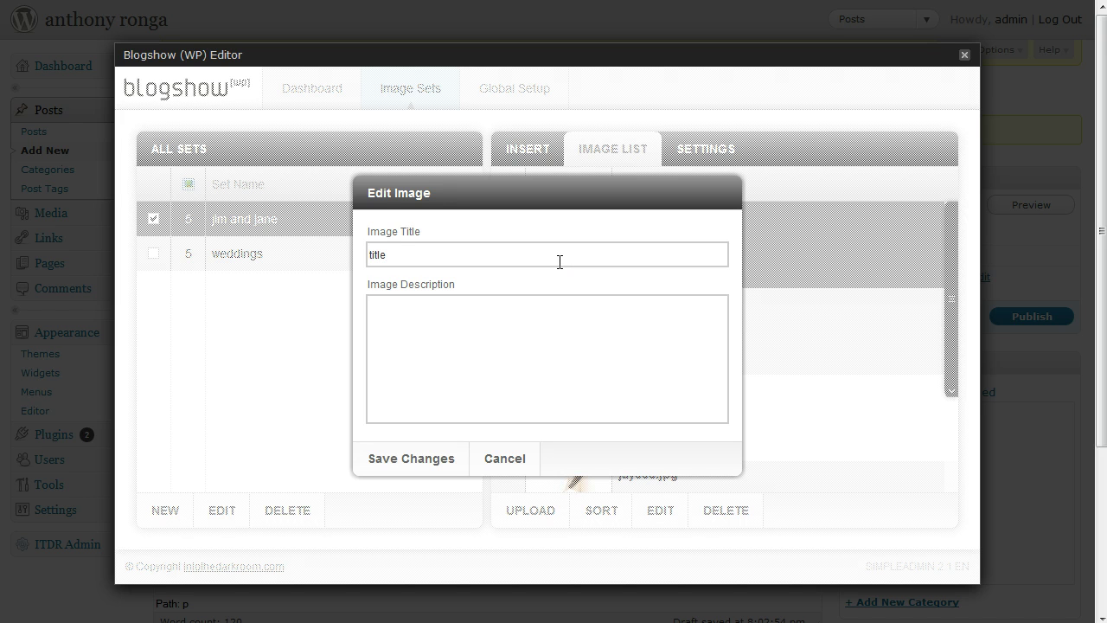
left_click(487, 320)
type("this is a caption")
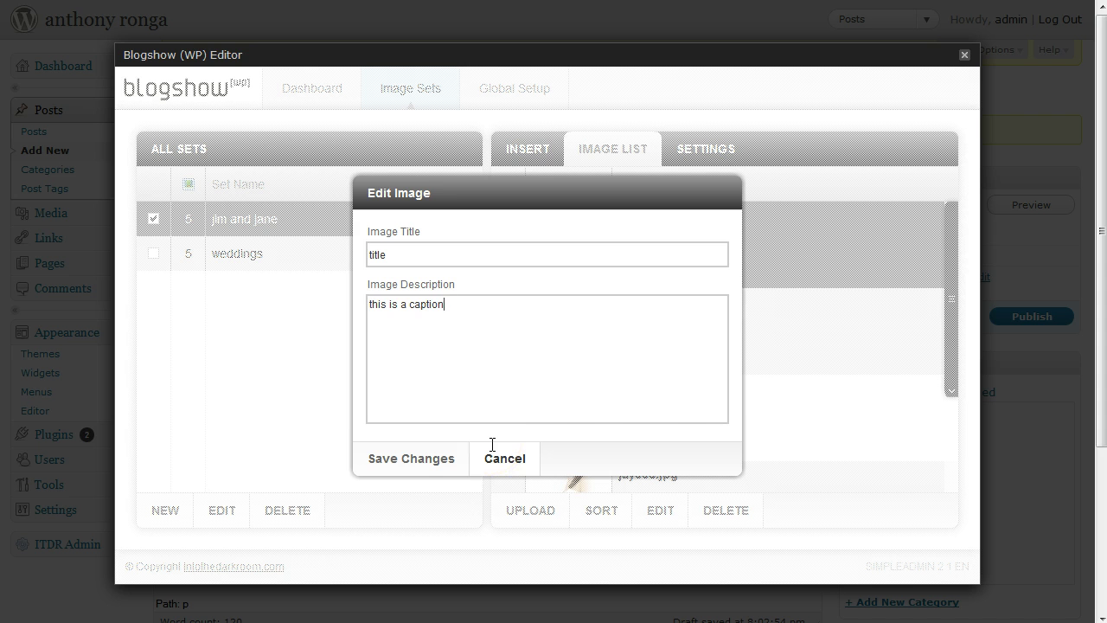
left_click(404, 458)
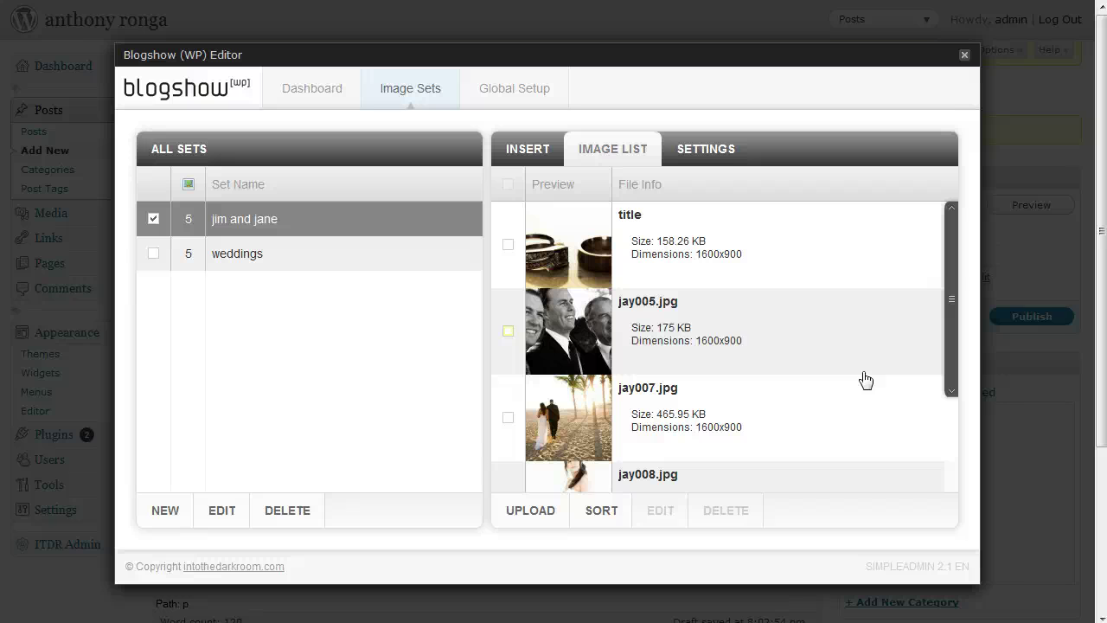
- Reorder the photos to title, jay008, jay007, jay009 first, group photo last, and save
left_click(608, 512)
mouse_move(632, 380)
left_mouse_down()
mouse_move(454, 377)
mouse_move(736, 375)
mouse_move(693, 393)
left_mouse_up()
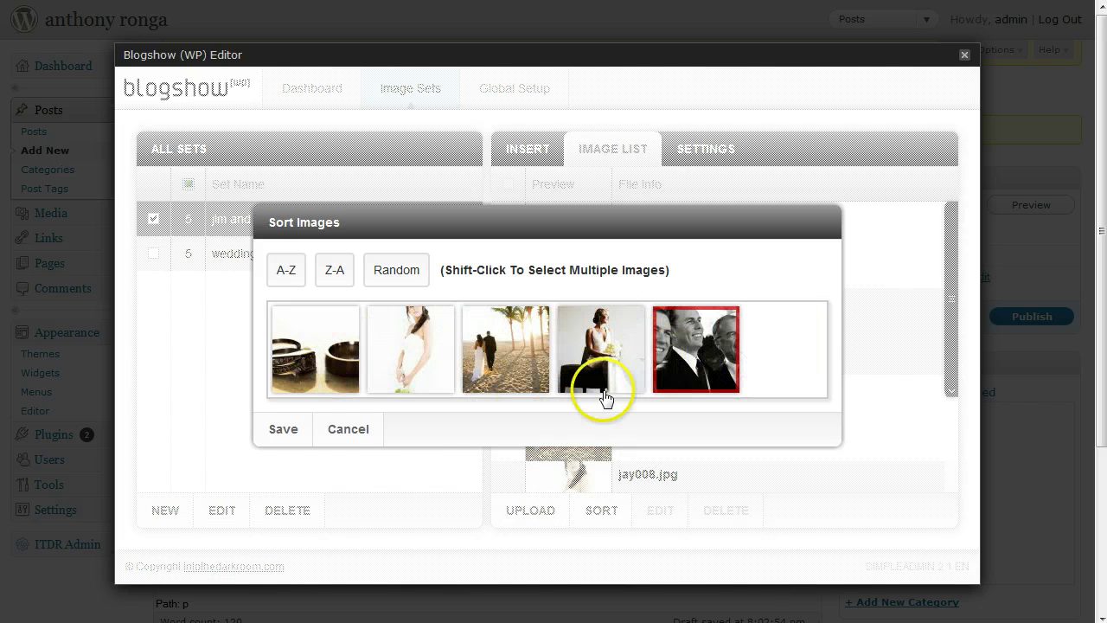
left_click(335, 371)
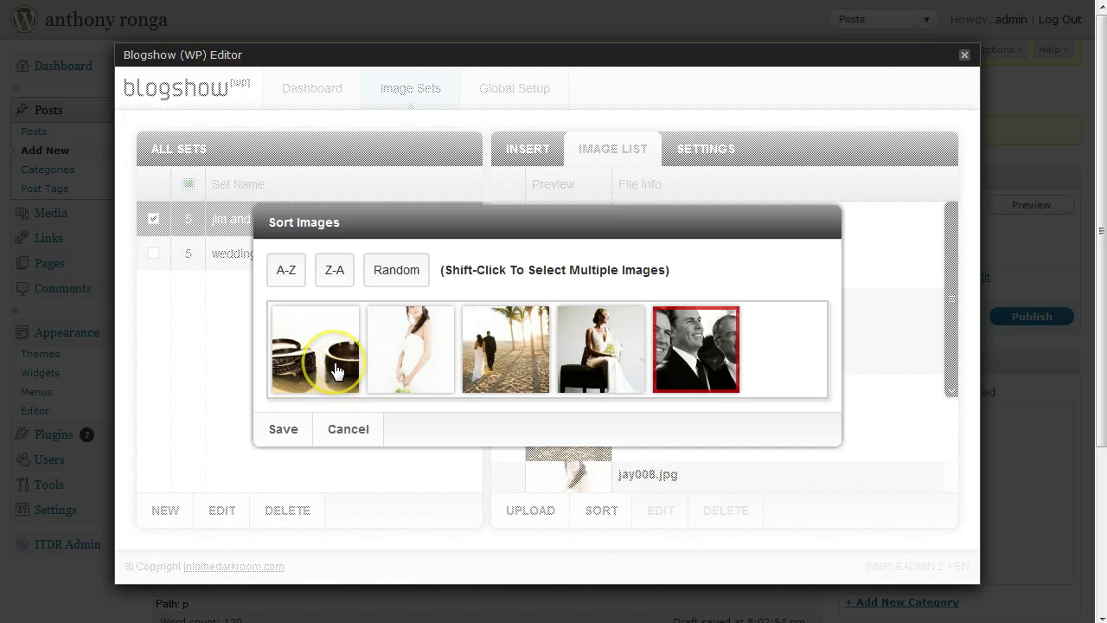
left_click(283, 430)
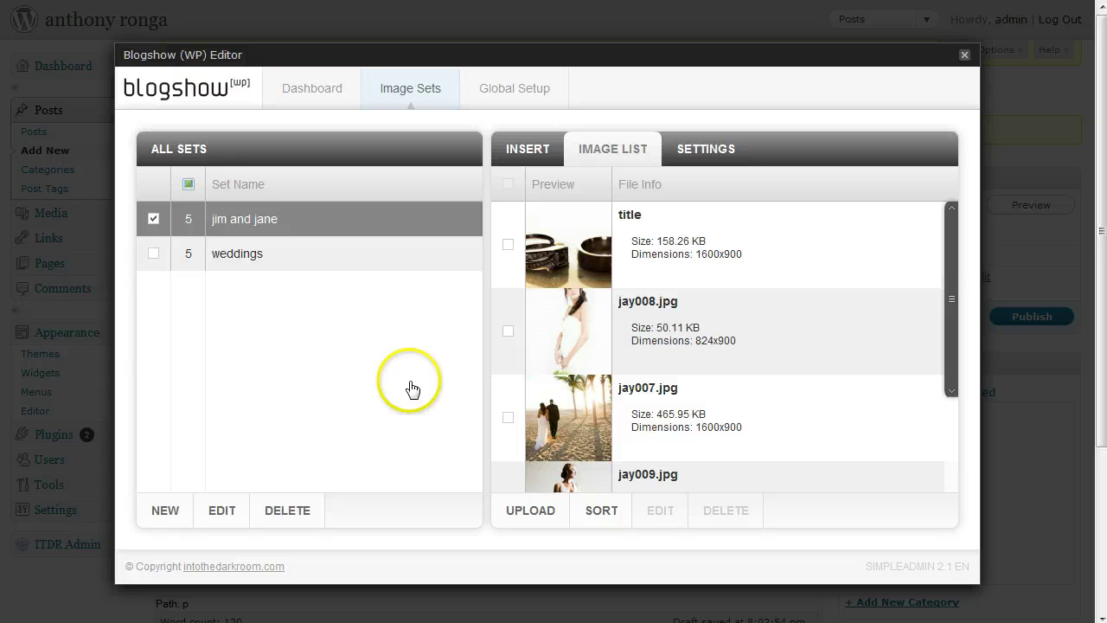
left_click(694, 482)
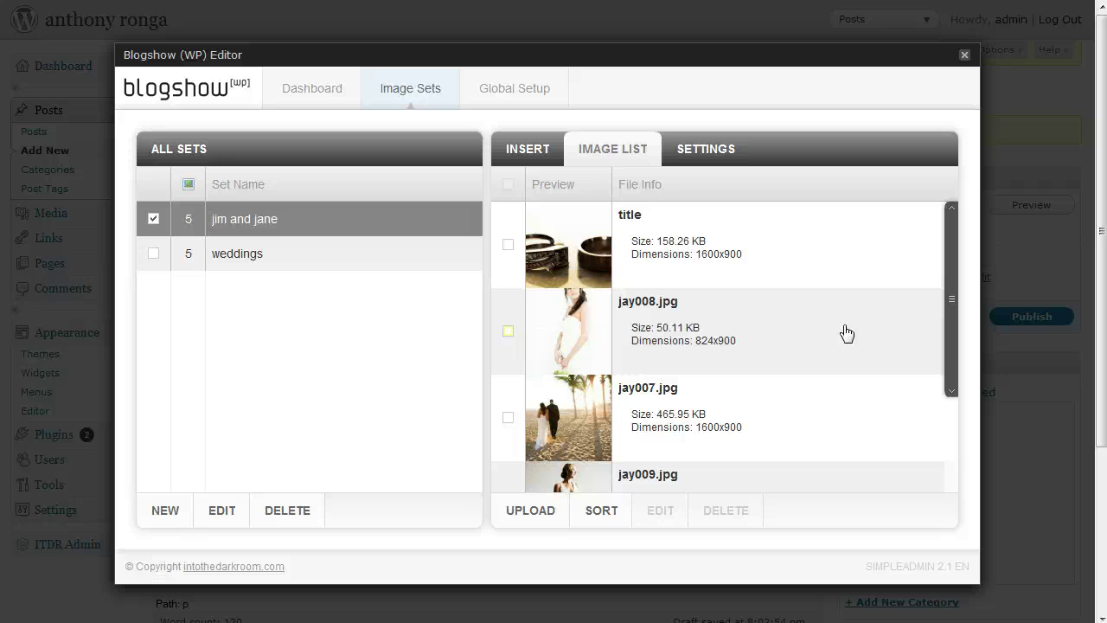
- Insert the jim and jane slideshow shortcode below the paragraph and remove the blank line above it
left_click(524, 157)
left_click(525, 159)
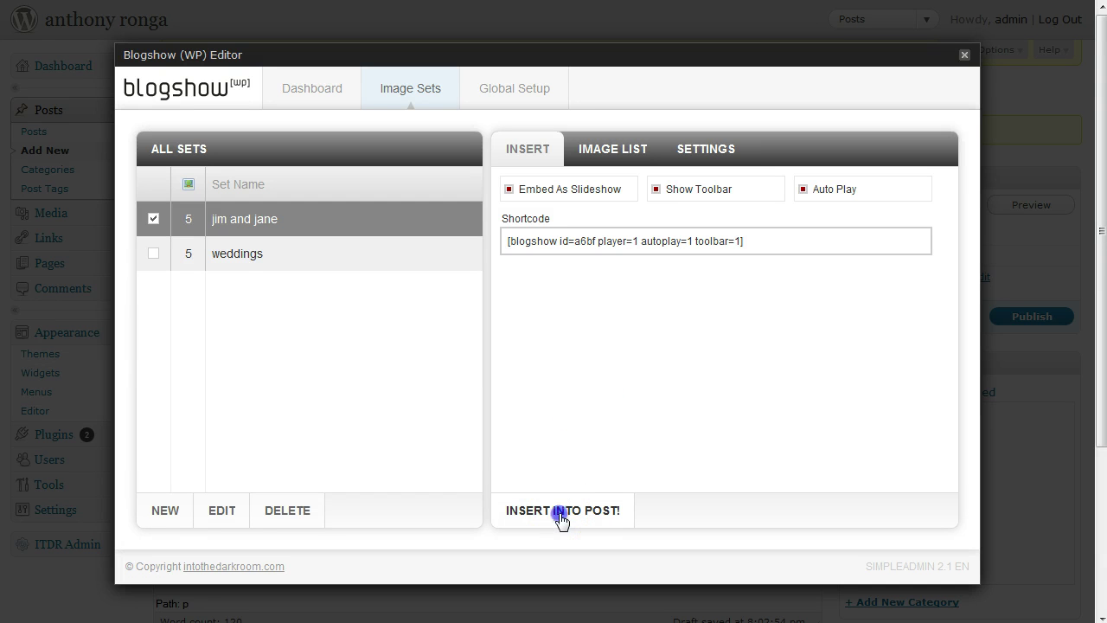
left_click(561, 517)
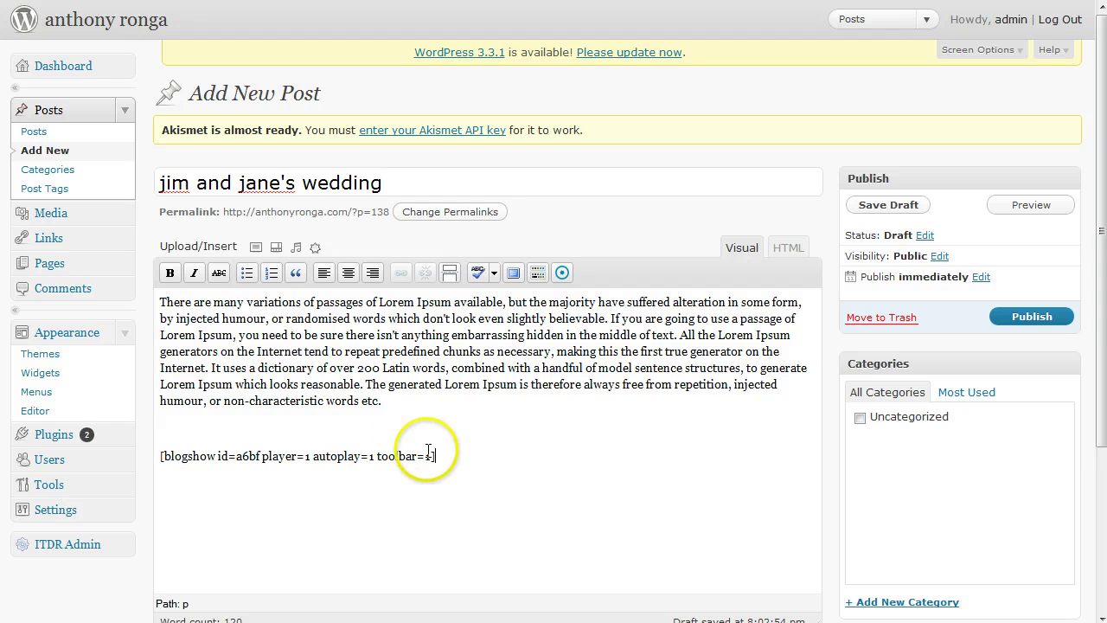
left_click_drag(437, 456, 133, 457)
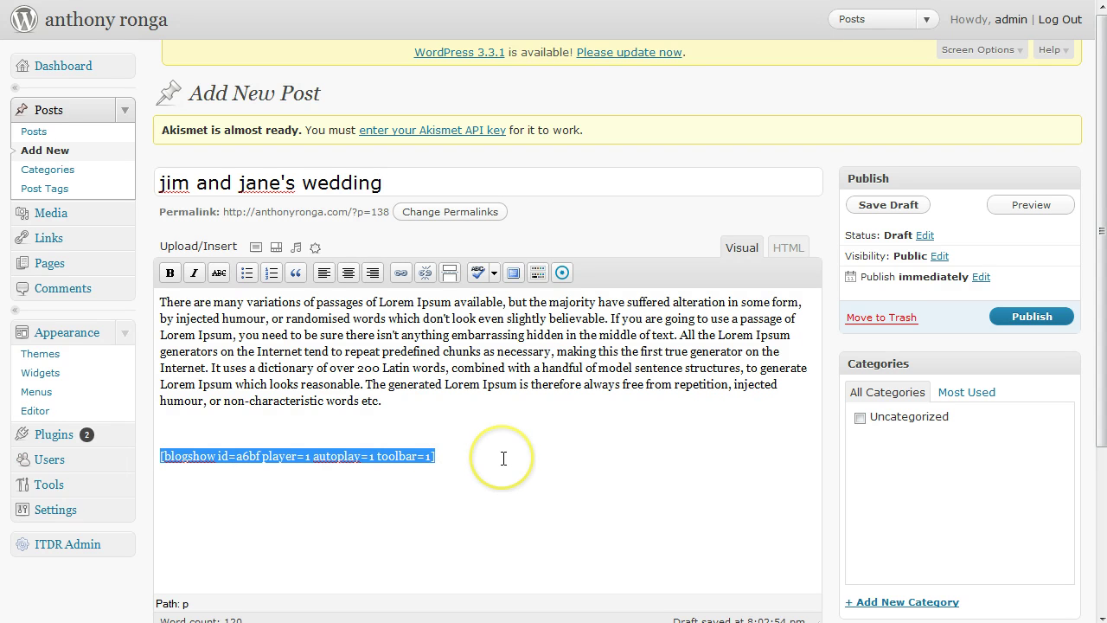
left_click(247, 418)
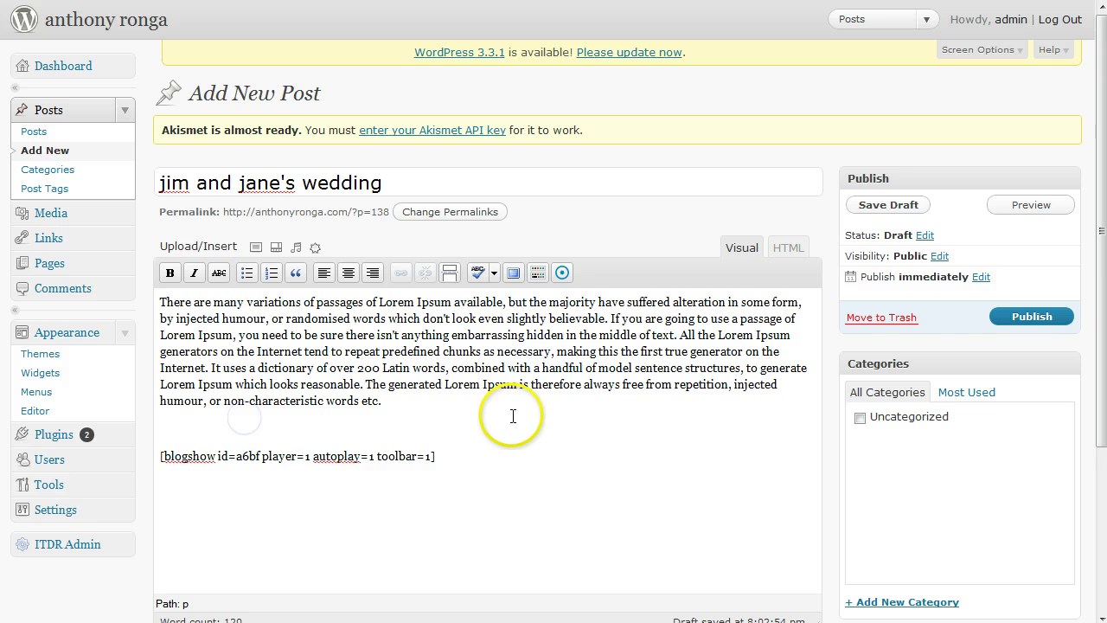
key("BackSpace")
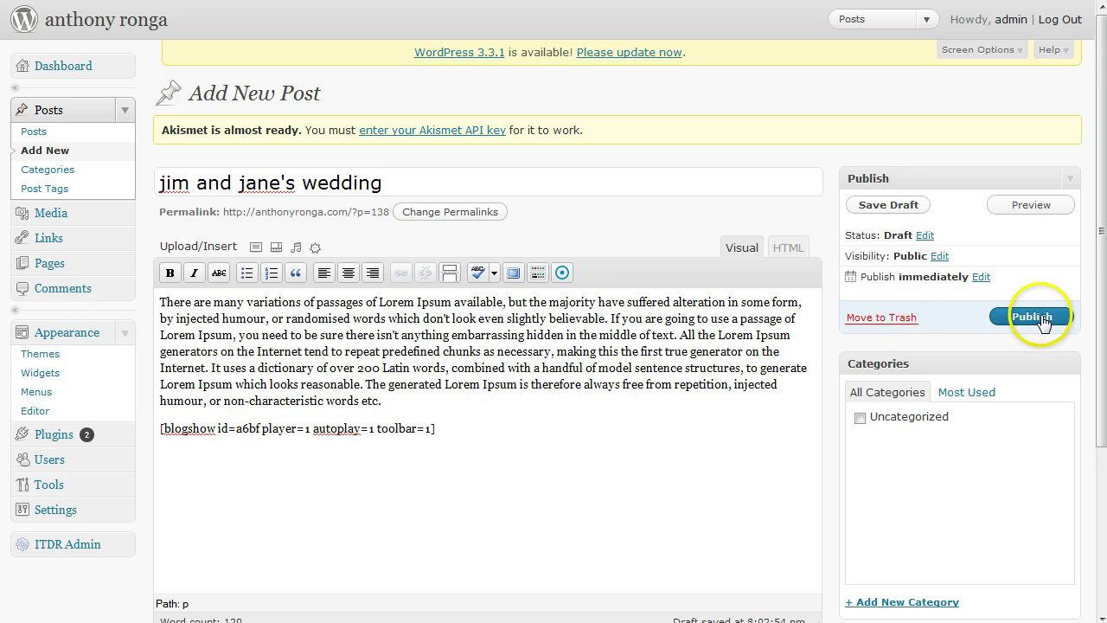
- Publish the post, view it live, and step through the slideshow photos
left_click(1043, 317)
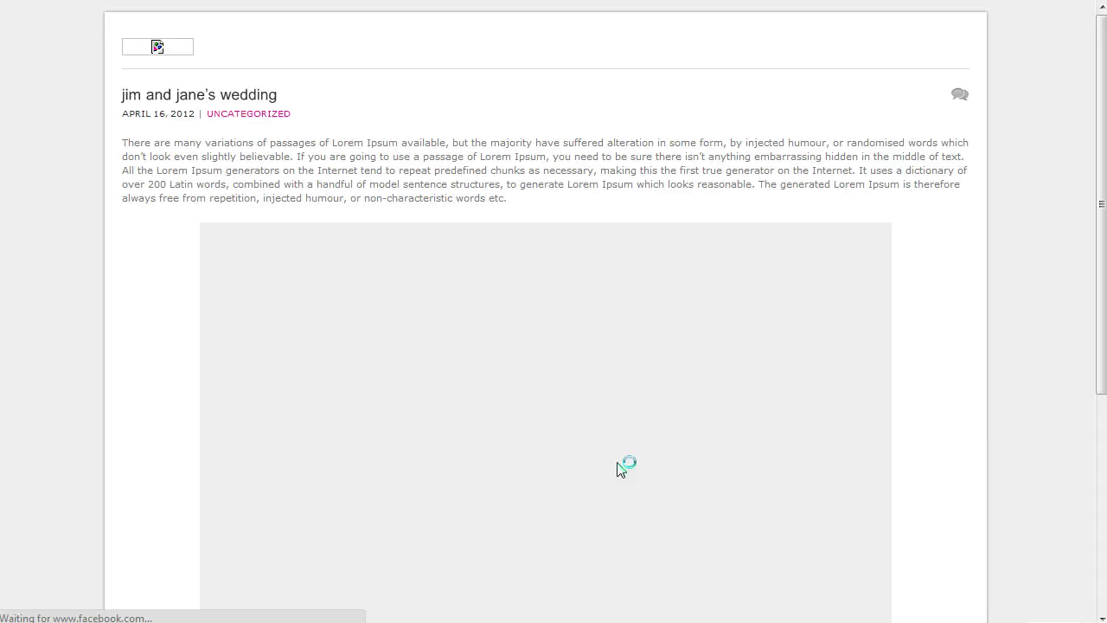
left_click(948, 431)
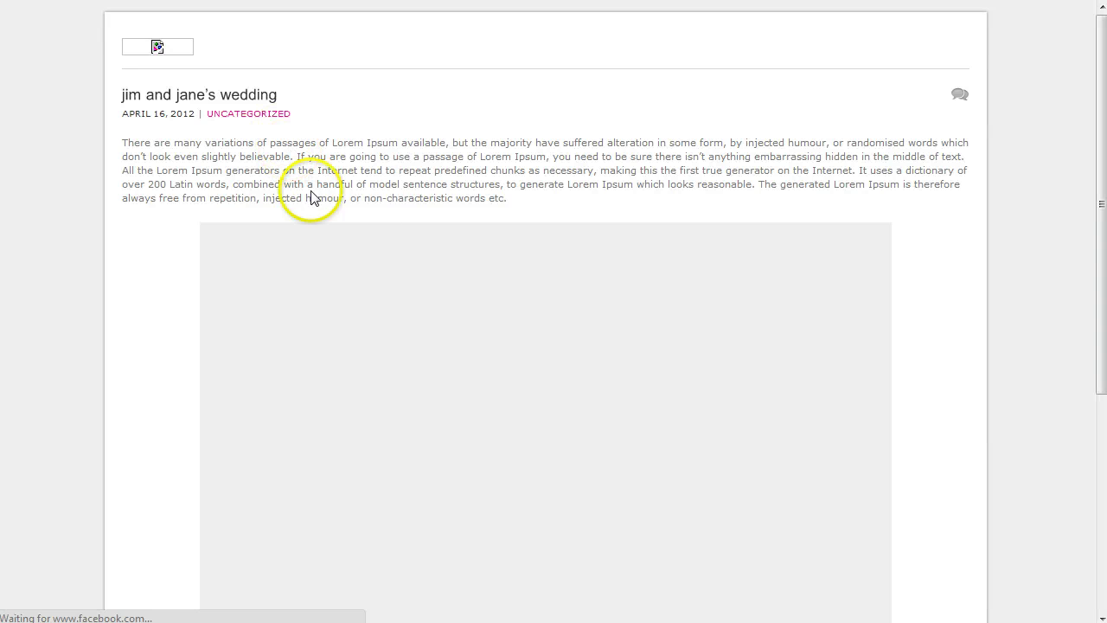
scroll(926, 299, "down", 3)
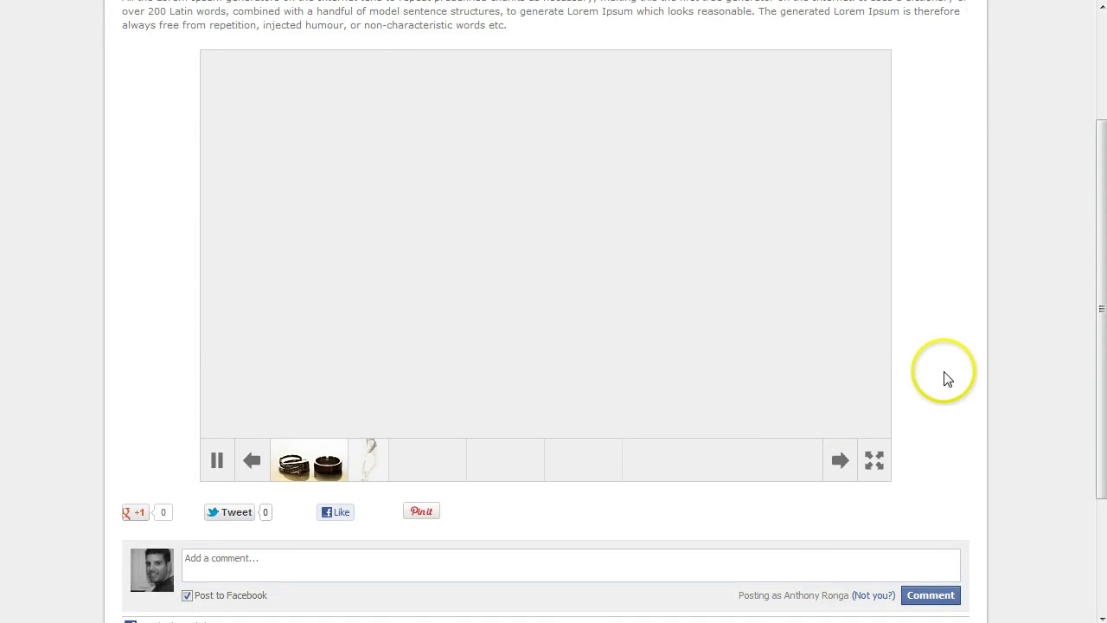
scroll(949, 377, "up", 2)
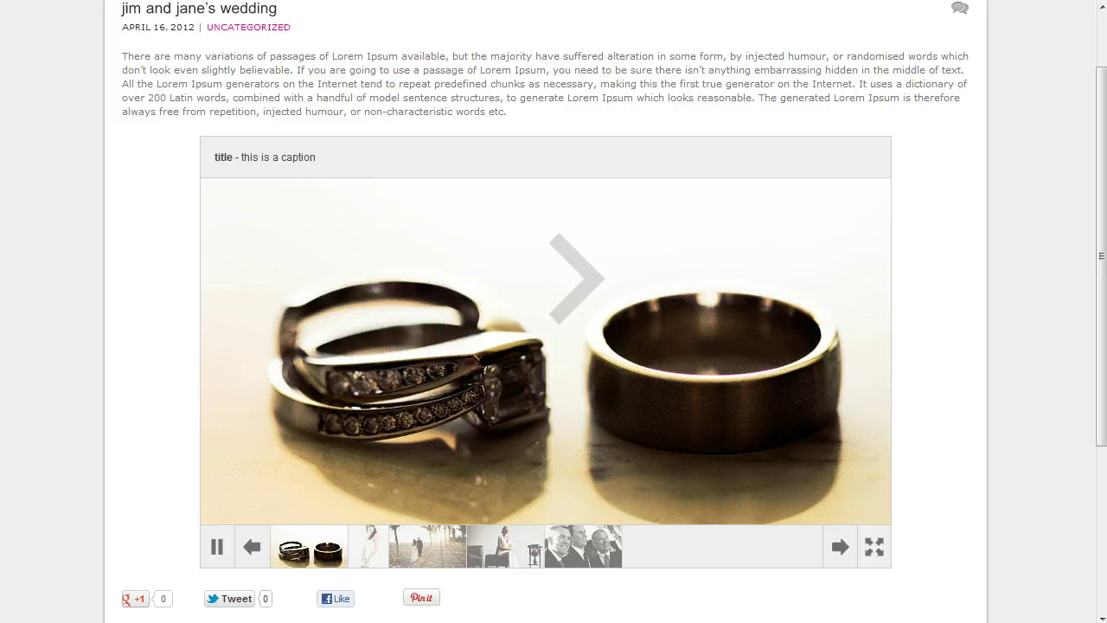
left_click(772, 305)
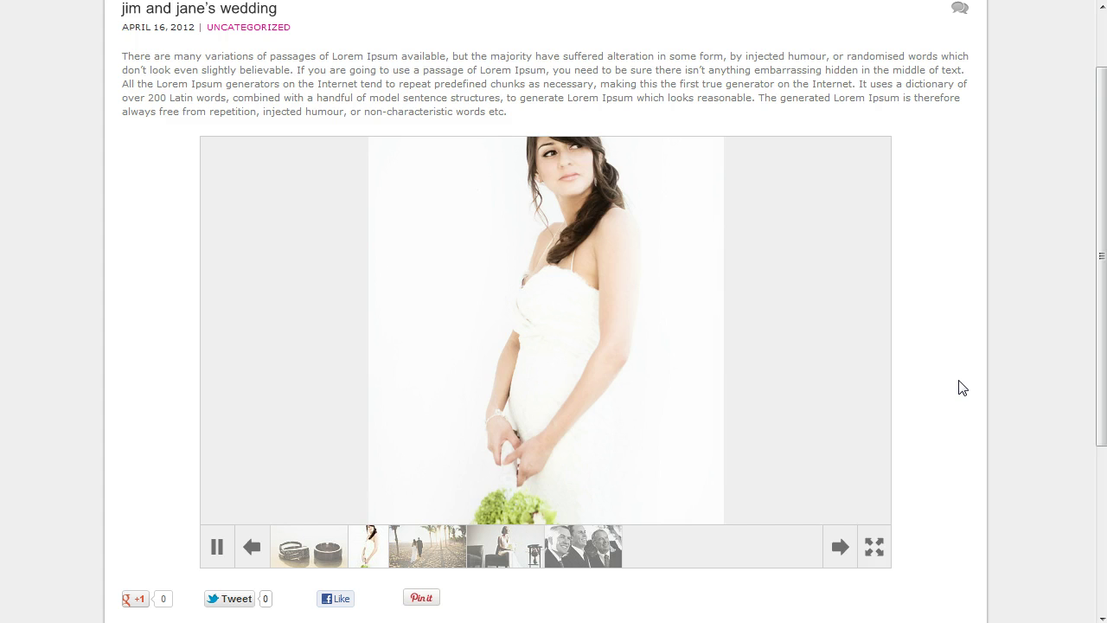
left_click(795, 322)
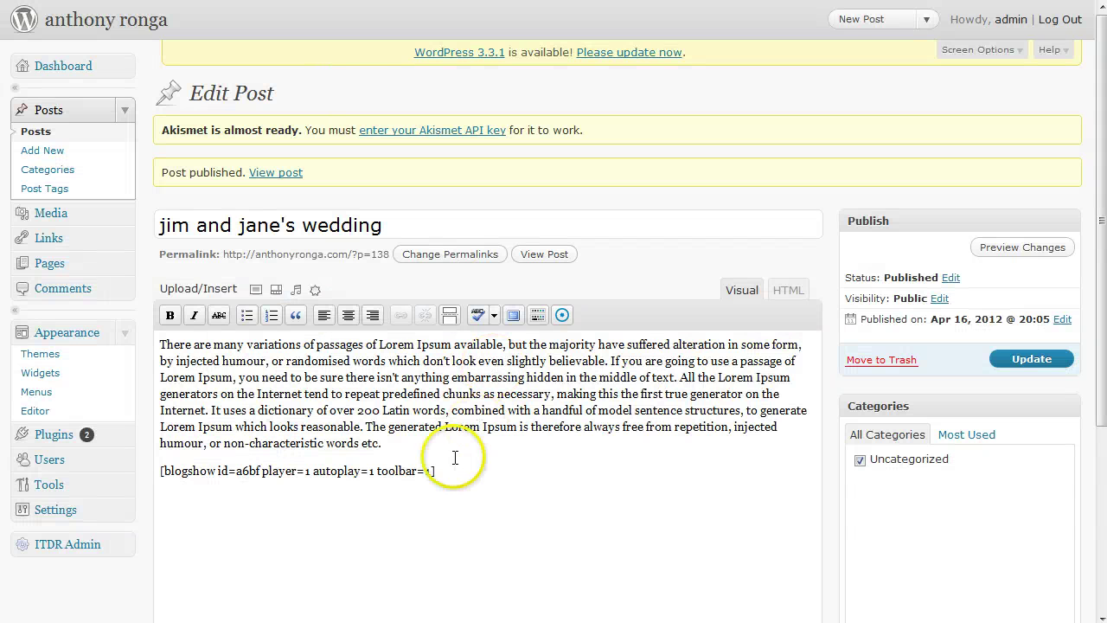
- Replace the shortcode with a jim and jane one with Auto Play, Show Toolbar and Embed As Slideshow off
left_click_drag(446, 468, 143, 459)
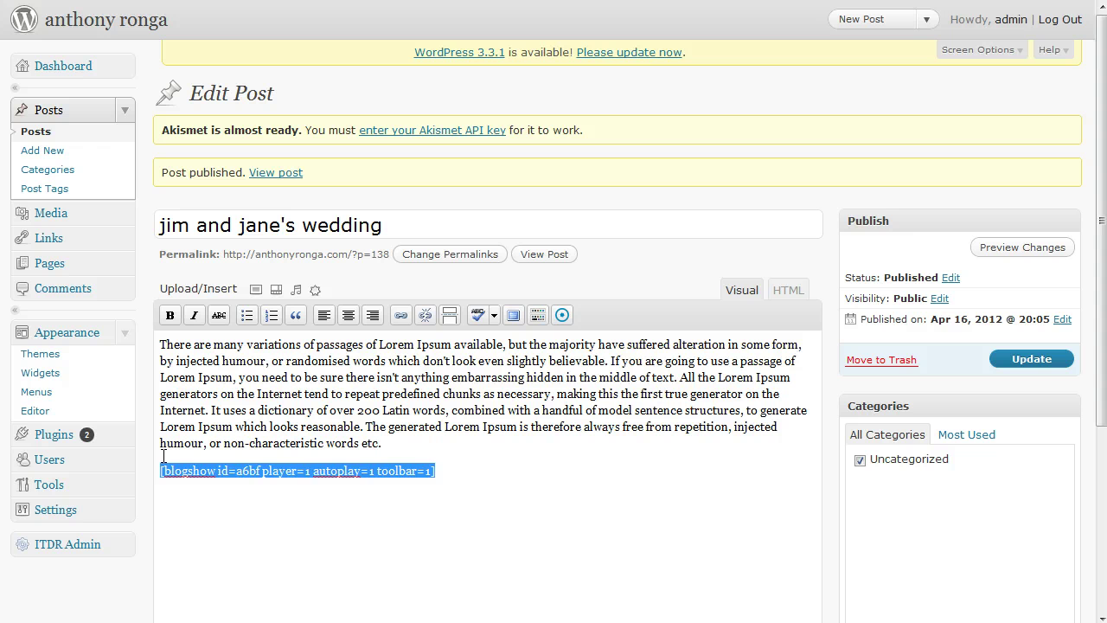
key("Delete")
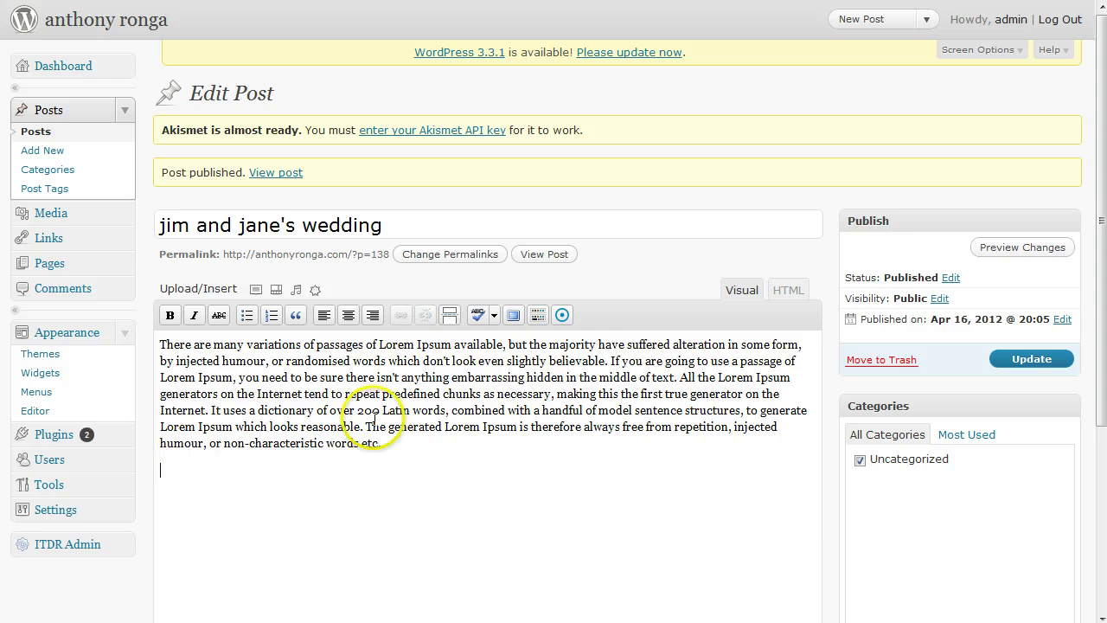
left_click(563, 315)
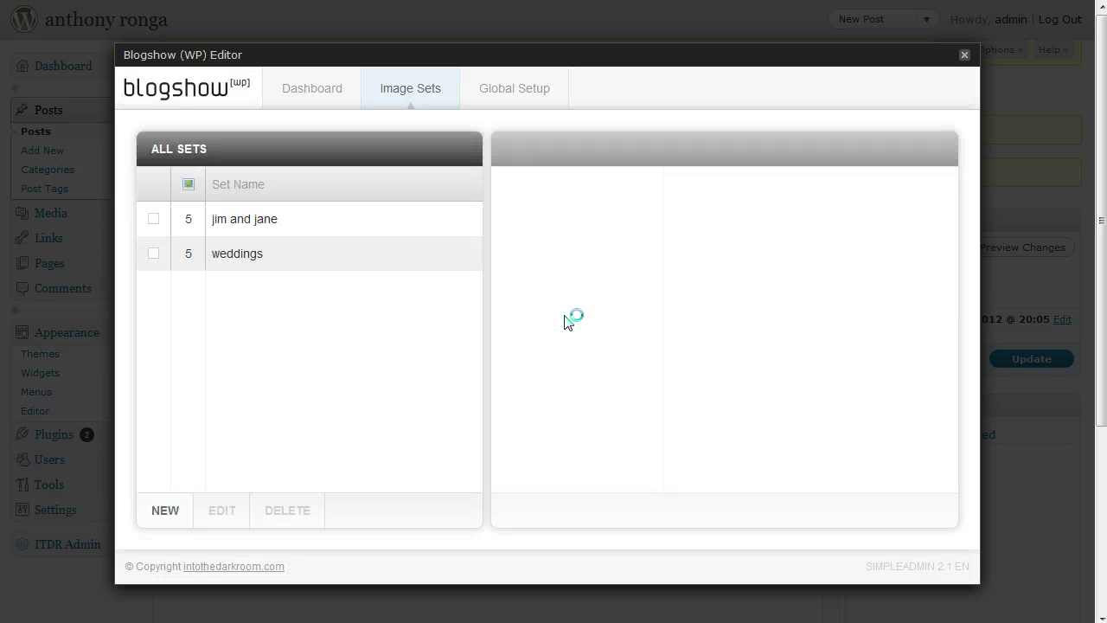
left_click(270, 219)
left_click(578, 370)
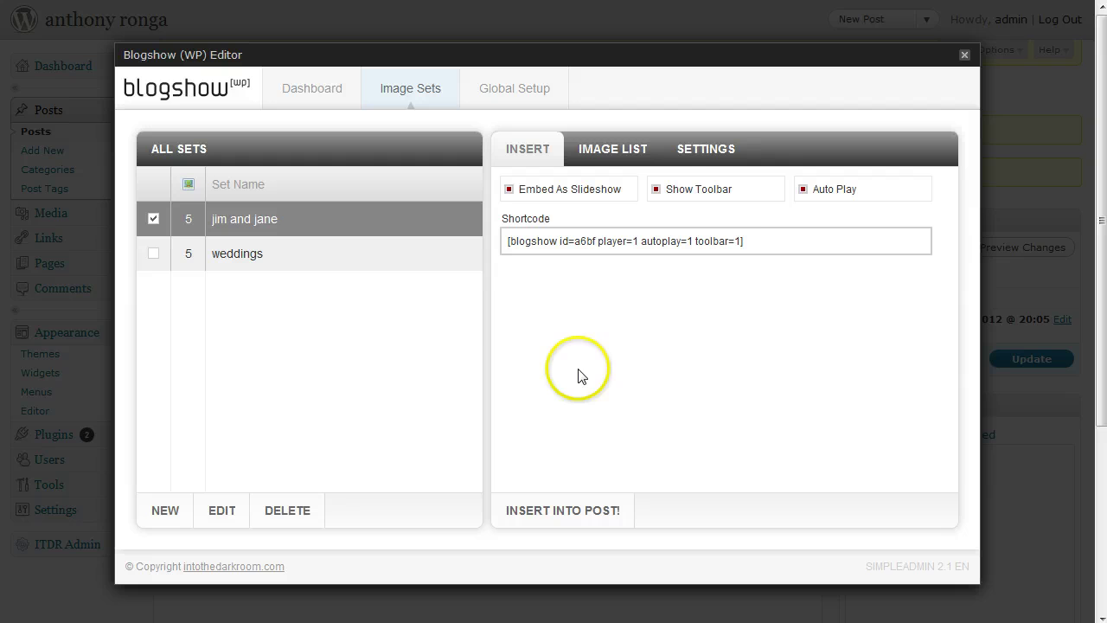
left_click(803, 190)
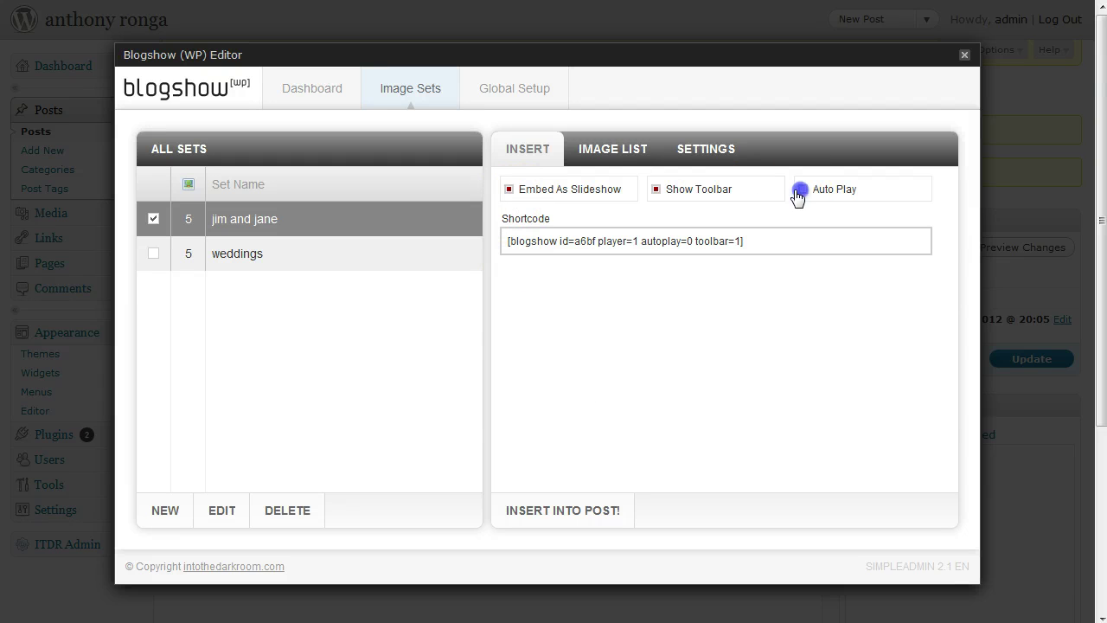
left_click(658, 191)
left_click(509, 189)
left_click(552, 510)
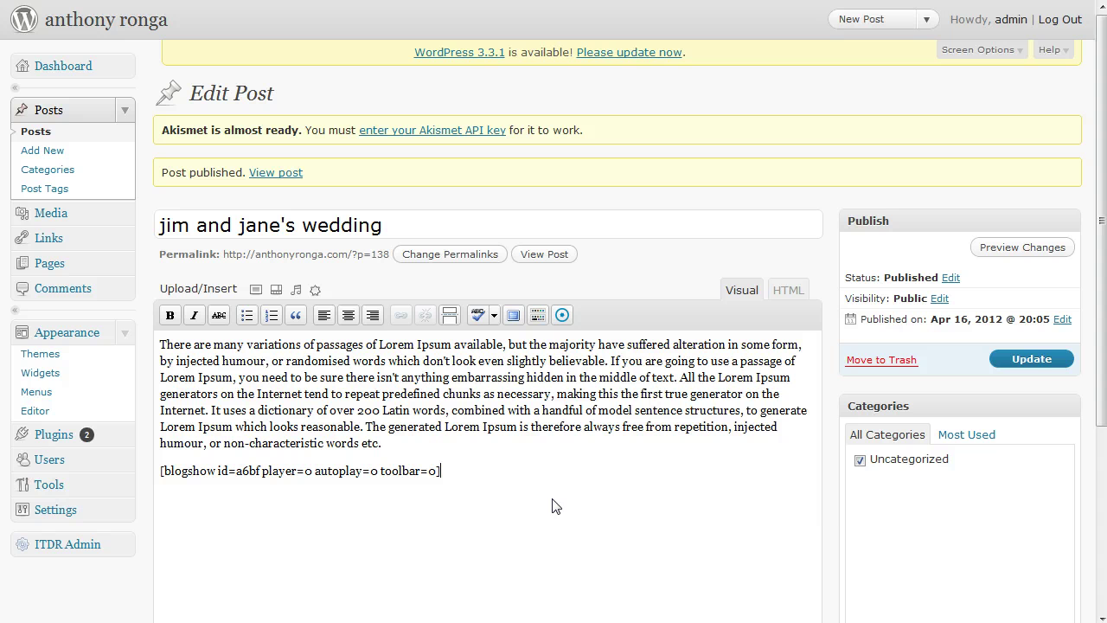
- Update the post and scroll its live page through the stacked captioned wedding photos
left_click(1041, 361)
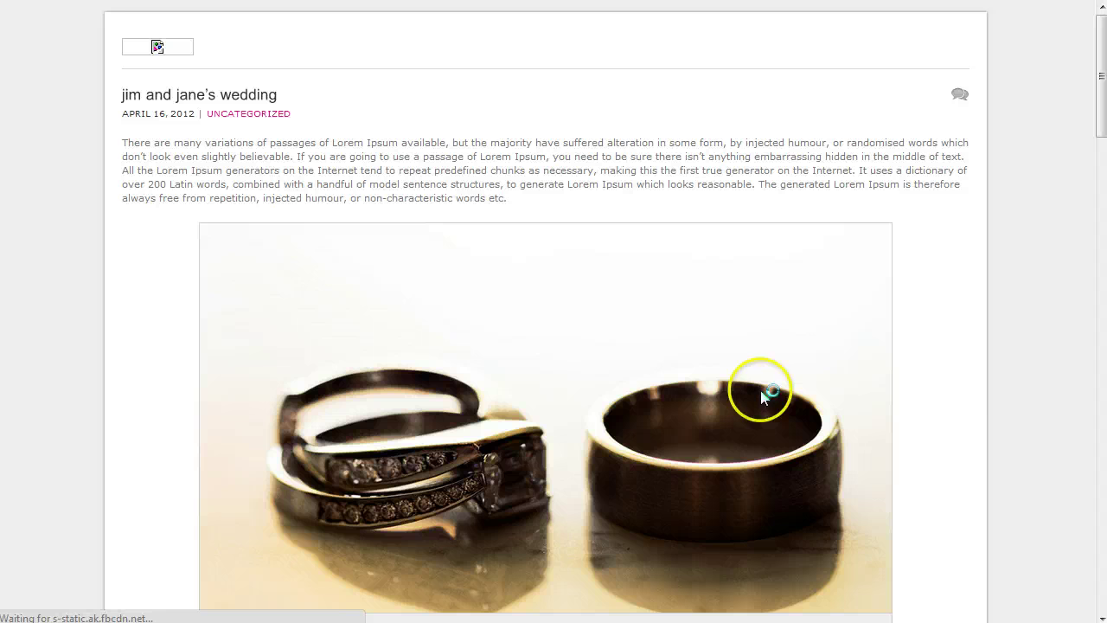
scroll(989, 441, "down", 1)
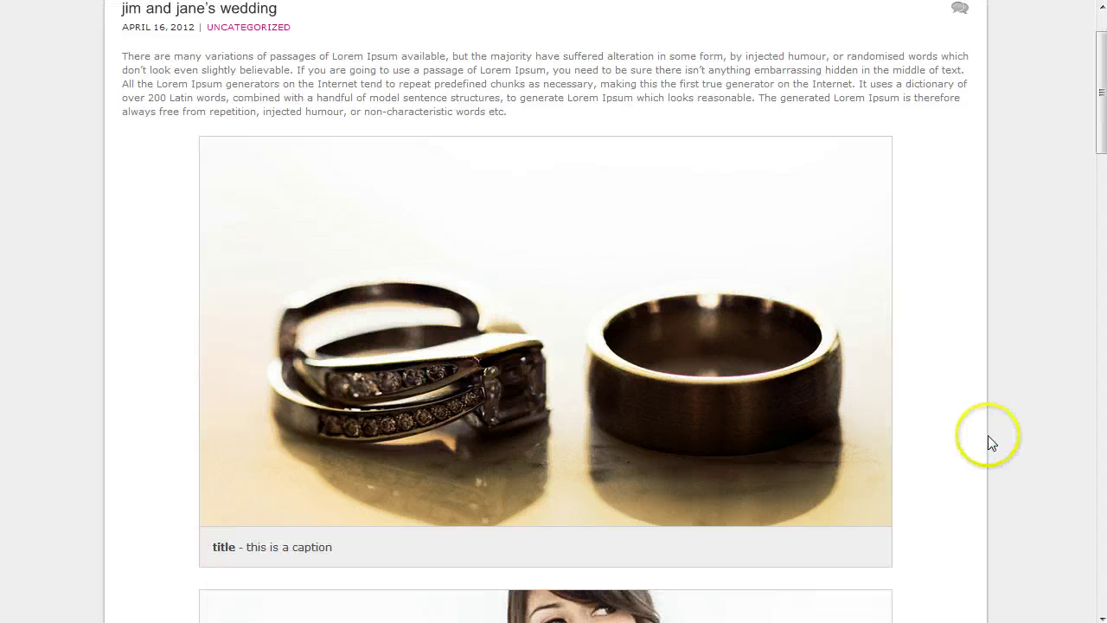
scroll(947, 443, "down", 2)
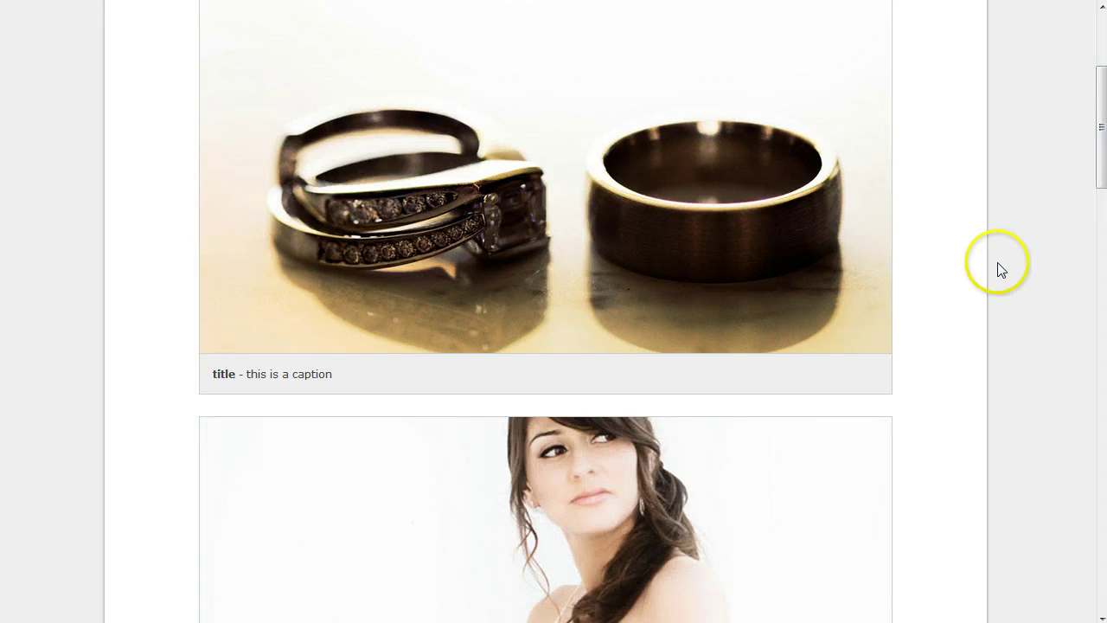
scroll(996, 276, "down", 3)
scroll(996, 303, "down", 4)
scroll(996, 311, "down", 4)
scroll(992, 314, "down", 5)
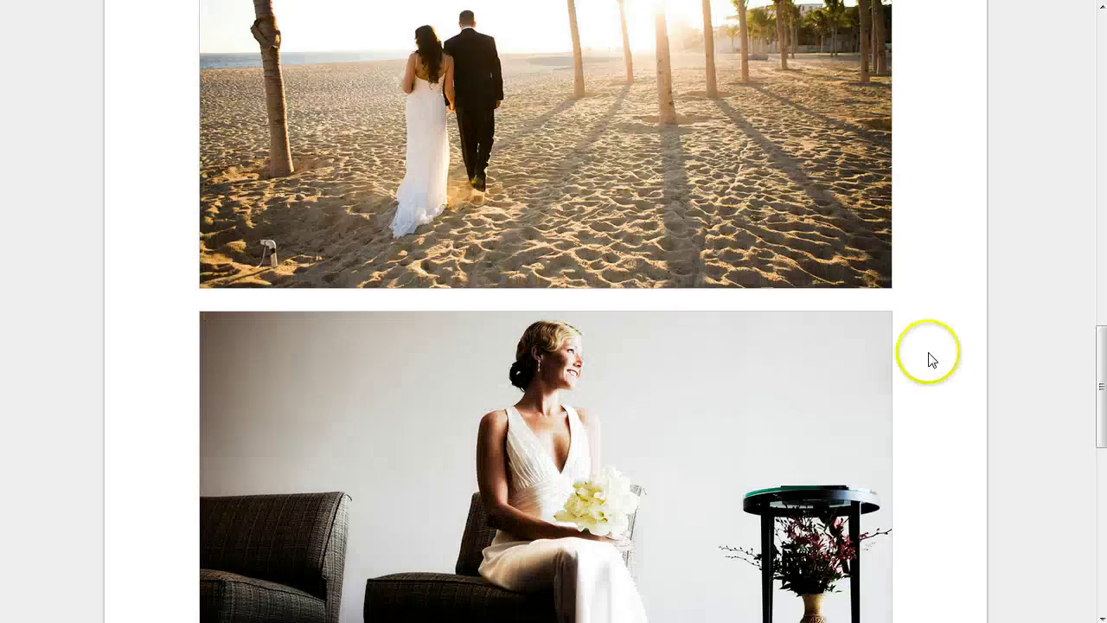
scroll(930, 358, "down", 5)
scroll(932, 360, "down", 2)
scroll(932, 360, "down", 1)
scroll(932, 360, "up", 4)
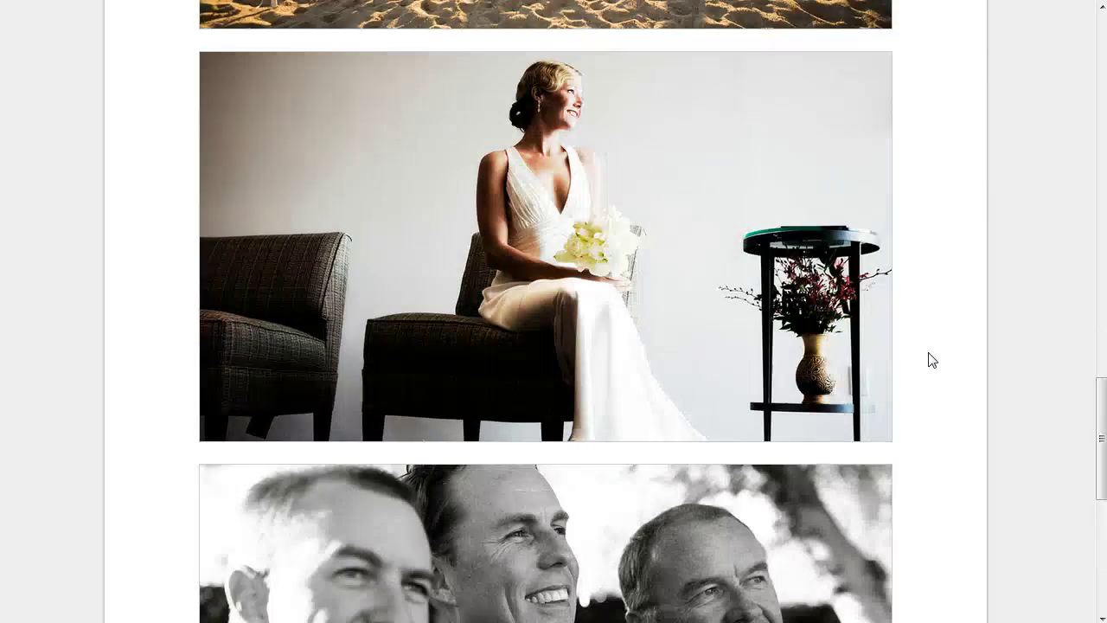
scroll(932, 360, "up", 4)
scroll(932, 360, "up", 9)
scroll(932, 360, "up", 4)
scroll(931, 360, "up", 4)
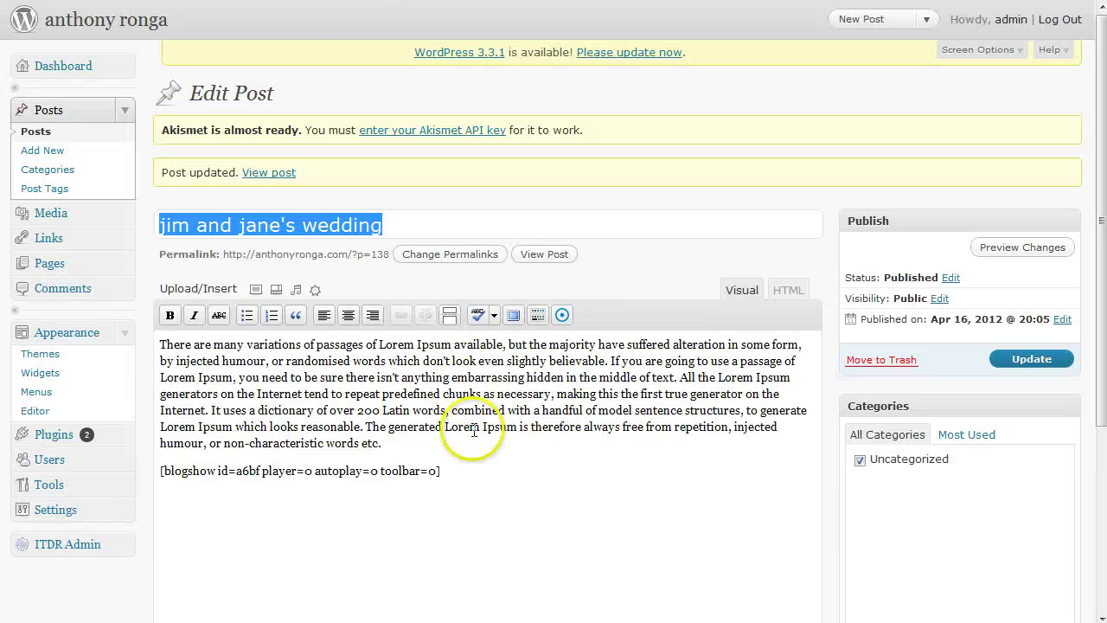
- Replace the shortcode with a jim and jane slideshow that has Auto Play on and Show Toolbar off
left_click_drag(443, 471, 123, 467)
key("Delete")
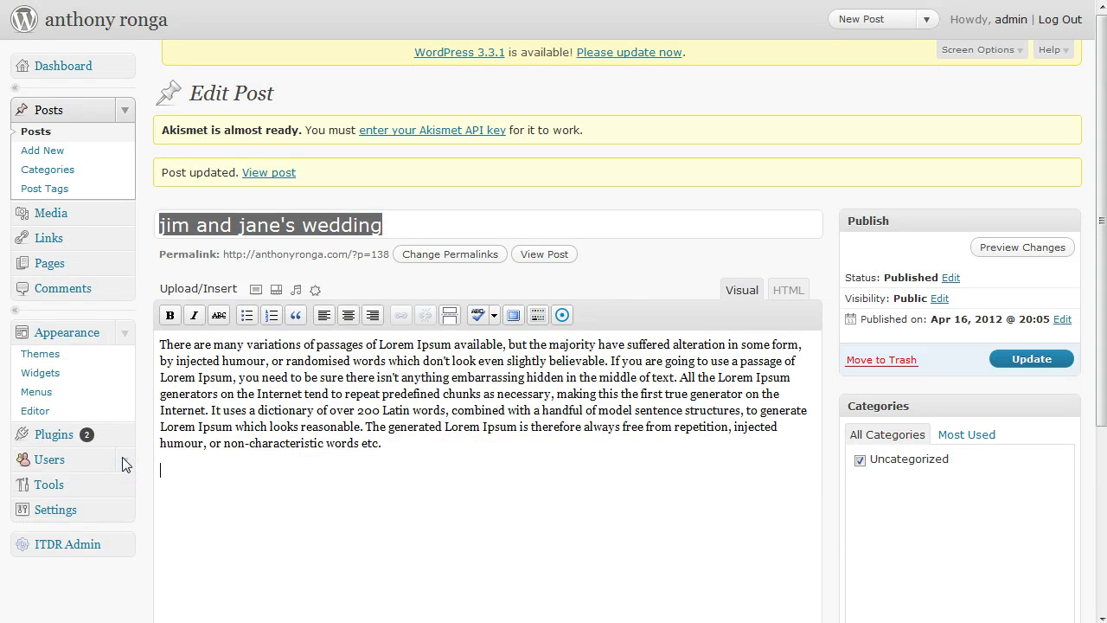
left_click(562, 318)
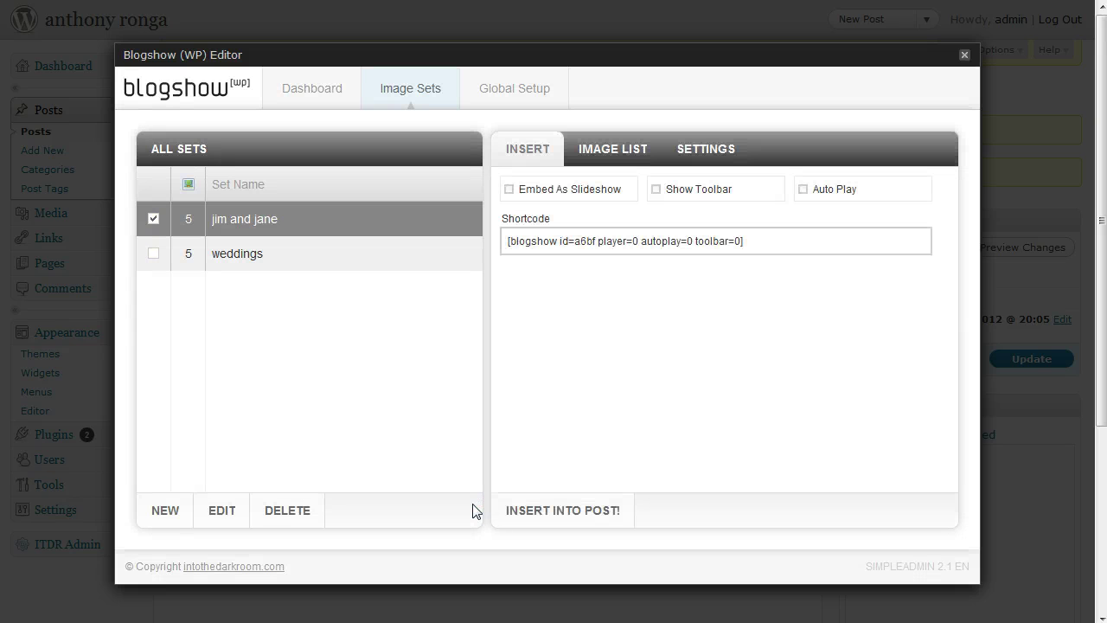
left_click(524, 189)
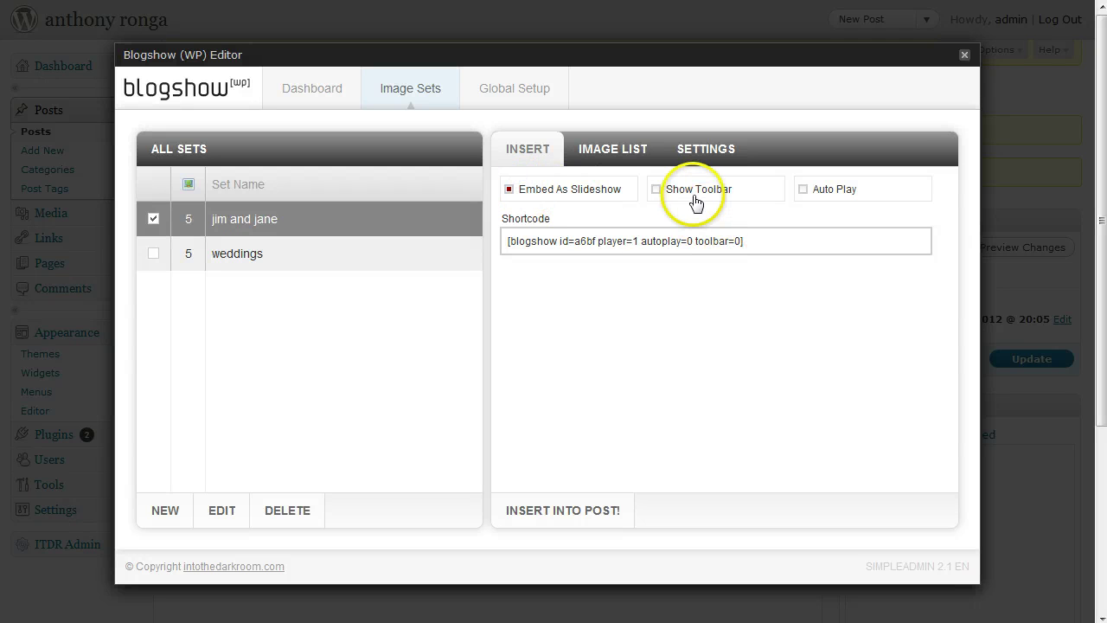
left_click(817, 191)
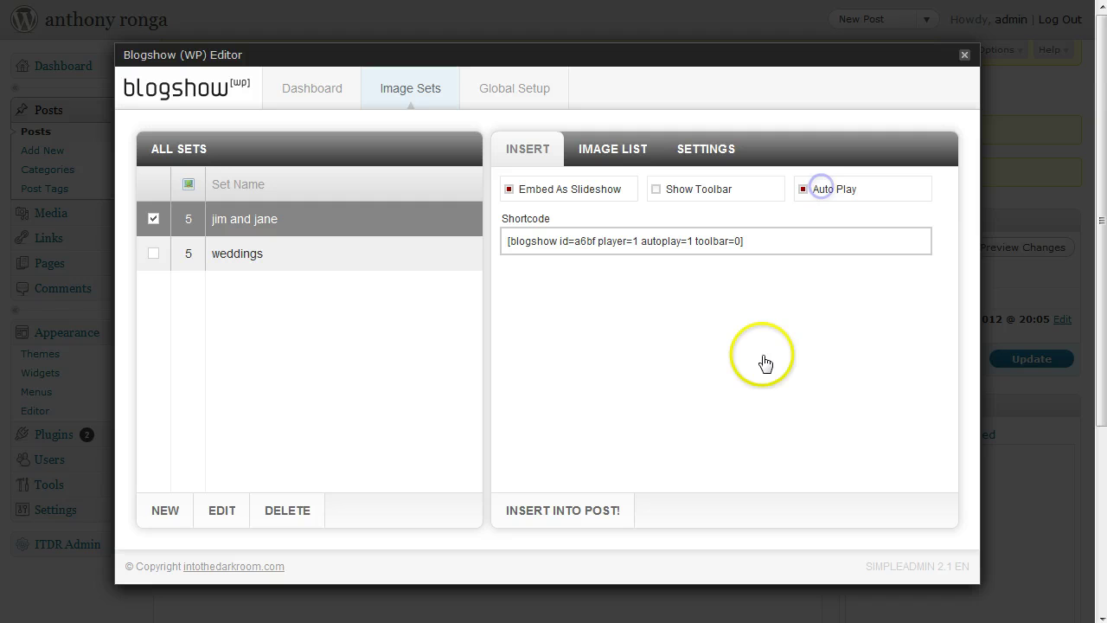
left_click(556, 519)
- Update the post and view the live page showing the rings photo
left_click(576, 505)
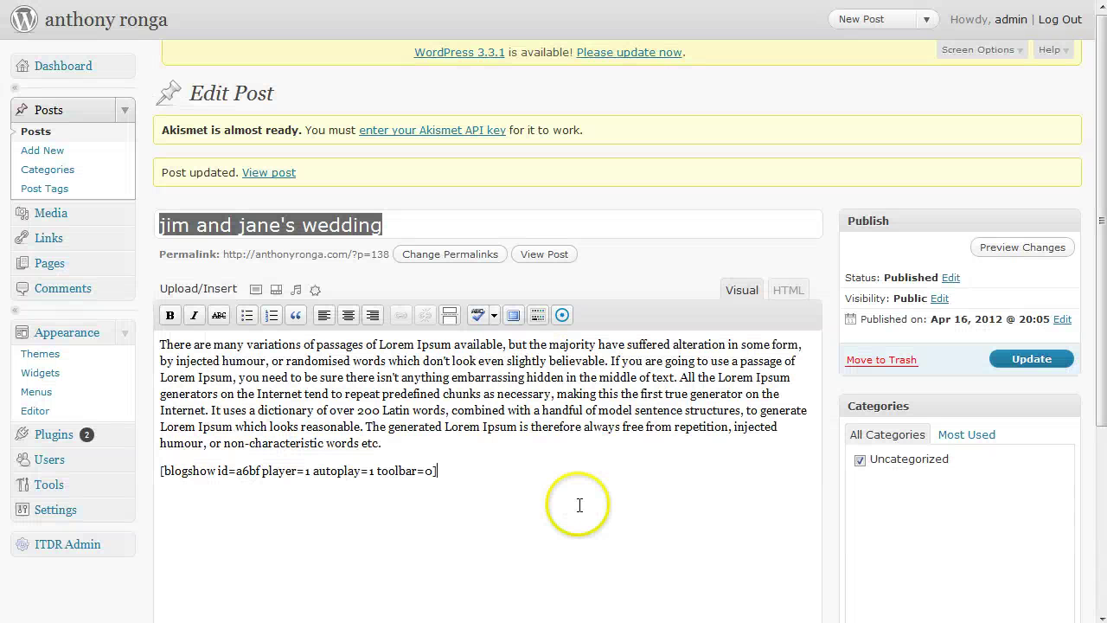
left_click(1045, 364)
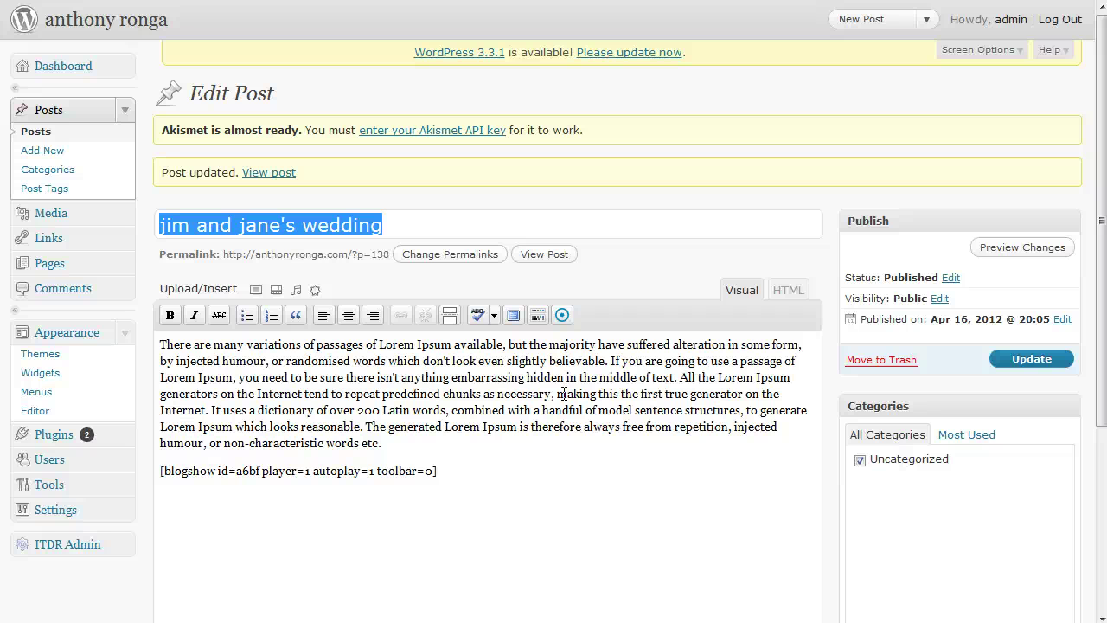
left_click(564, 394)
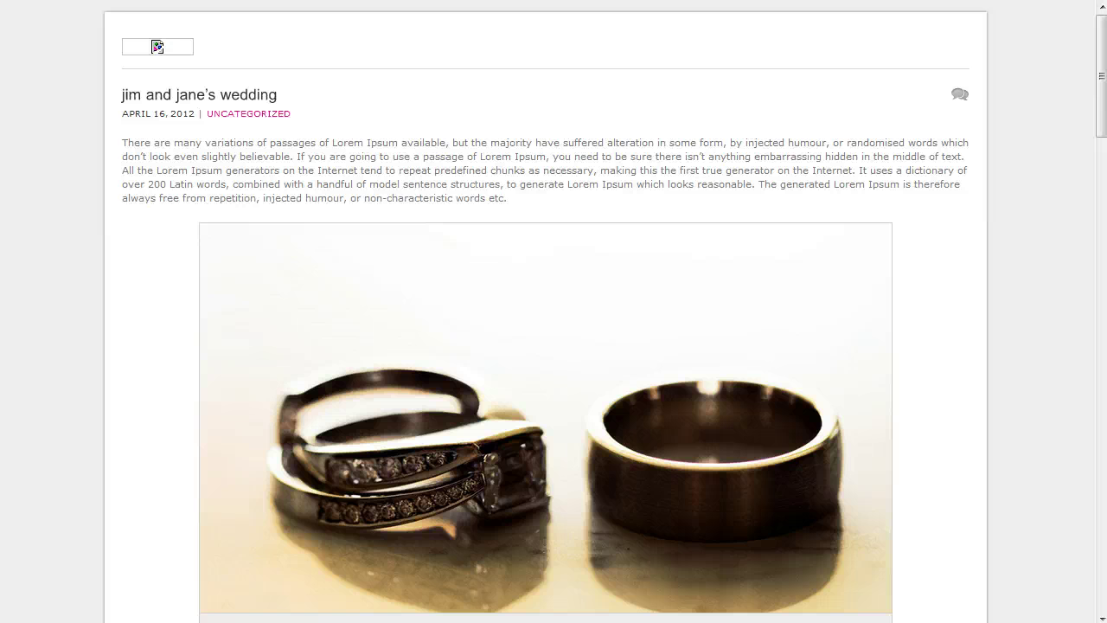
- Watch the toolbar-free slideshow advance past the rings photo to the bride portrait and beach shot
mouse_move(1104, 117)
left_mouse_down()
mouse_move(1103, 325)
mouse_move(1101, 35)
left_mouse_up()
left_click(123, 198)
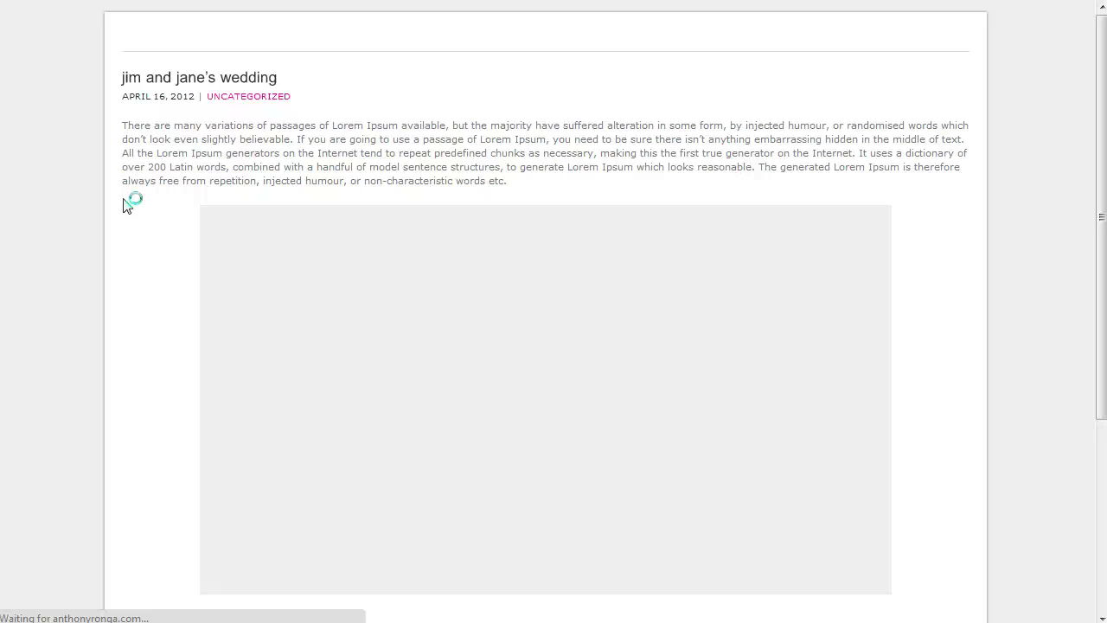
left_click(458, 200)
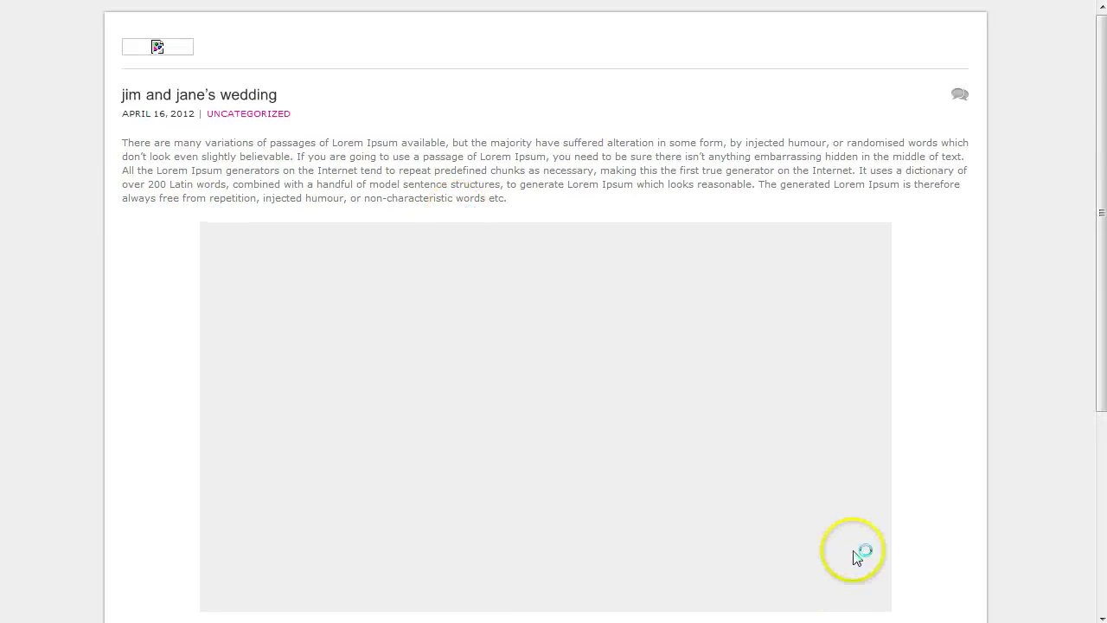
left_click_drag(1102, 210, 1102, 244)
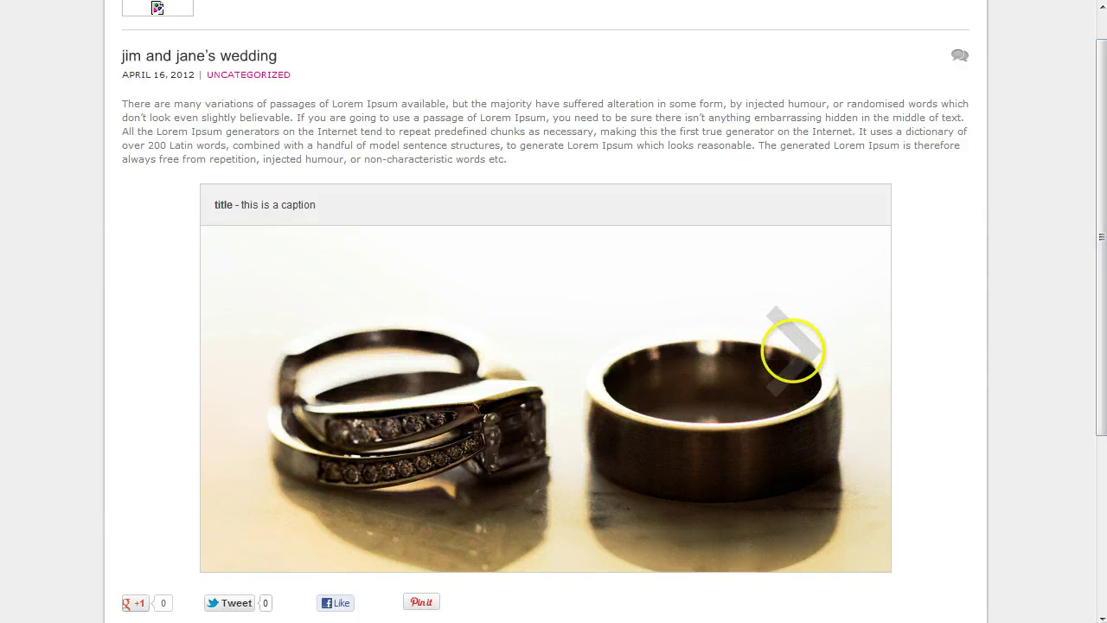
left_click(791, 347)
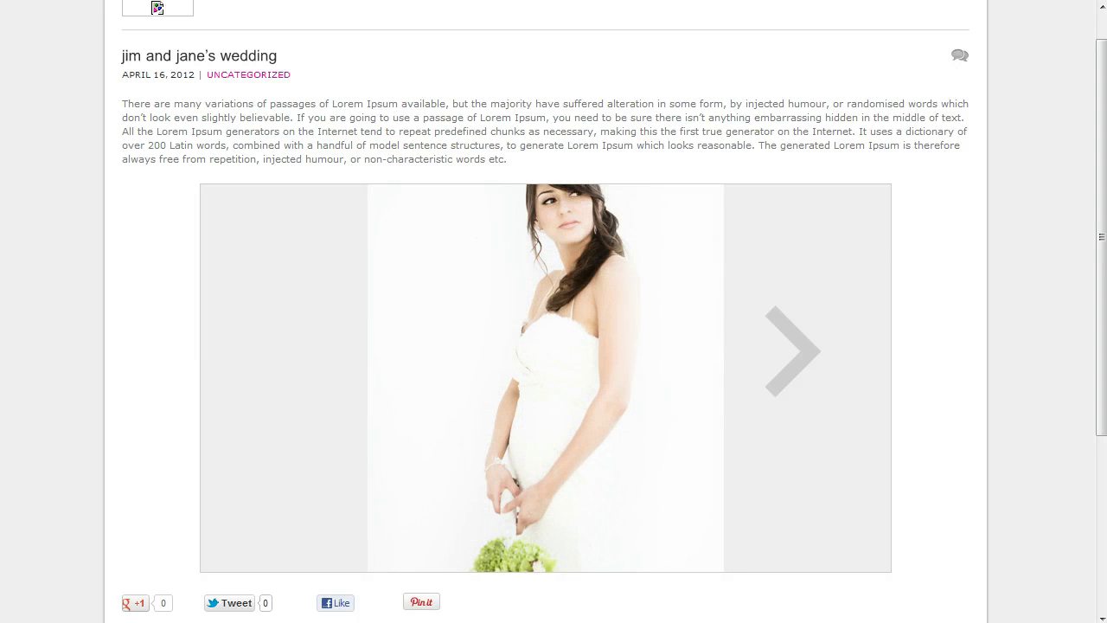
mouse_move(346, 355)
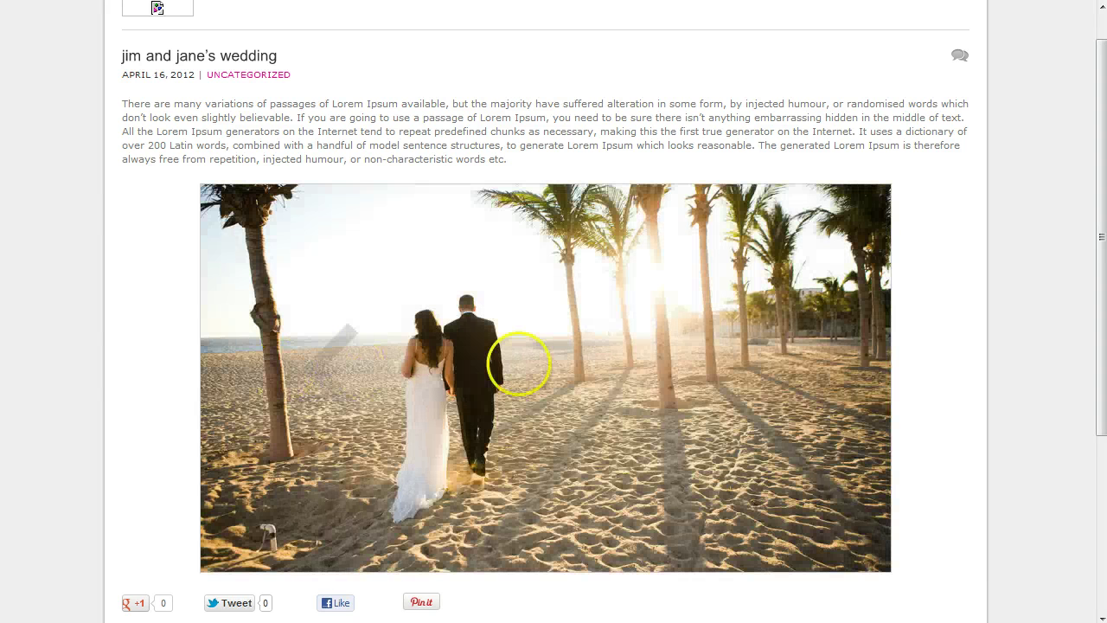
left_click(274, 362)
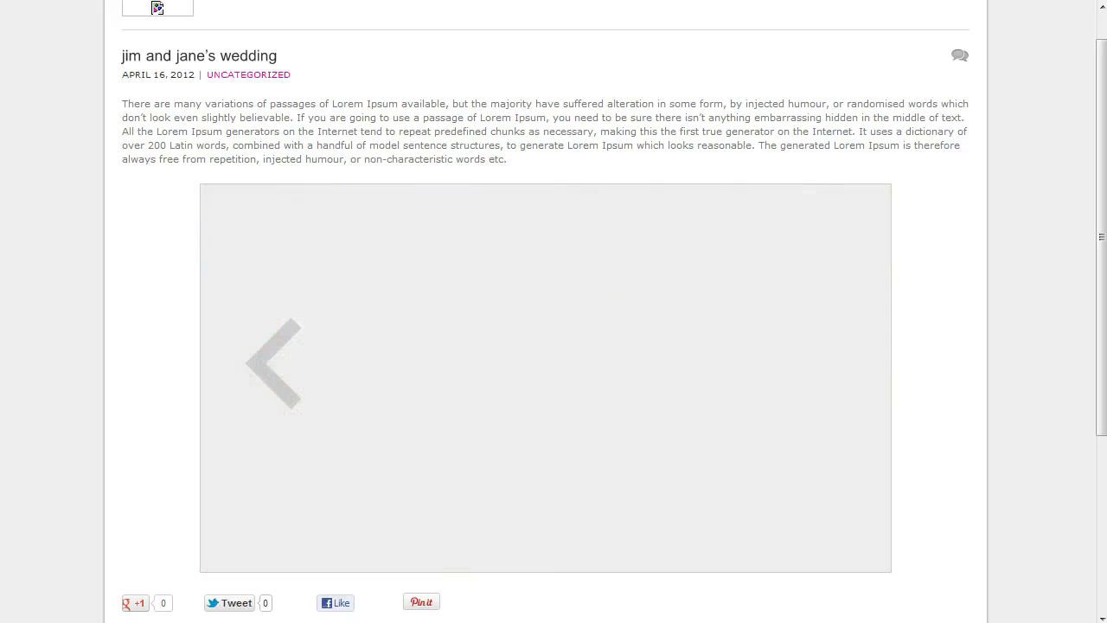